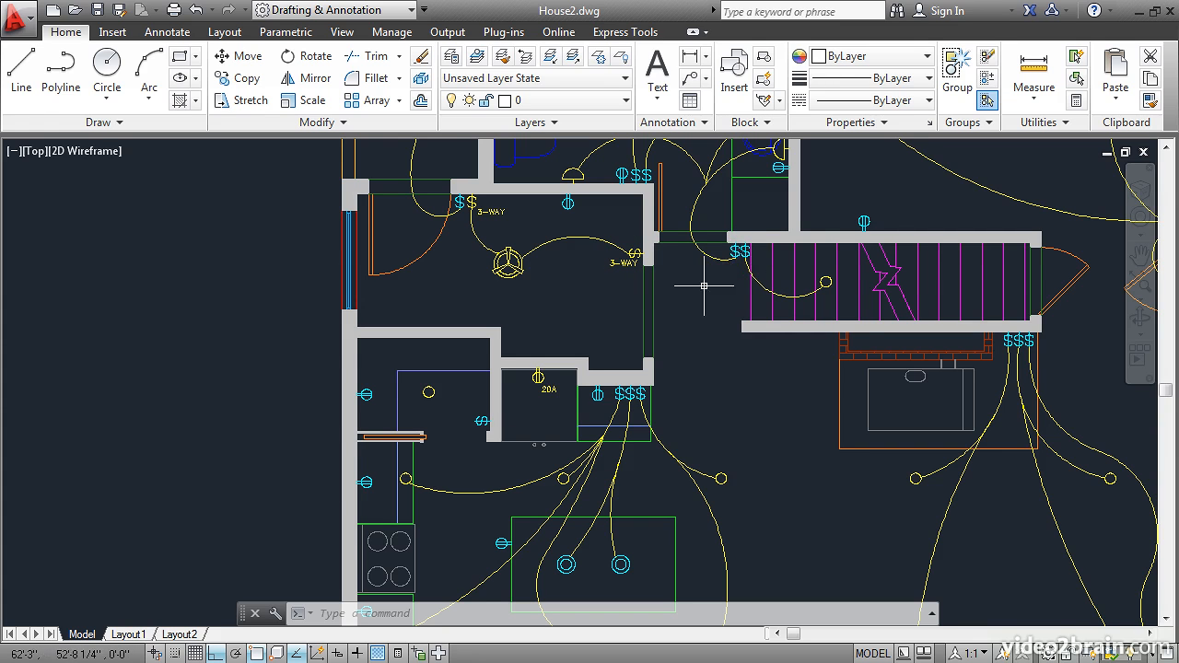
Move the 3-way switch symbol and its 3-WAY label on the ceiling-fan room's right wall to the E-Power layer
click(735, 250)
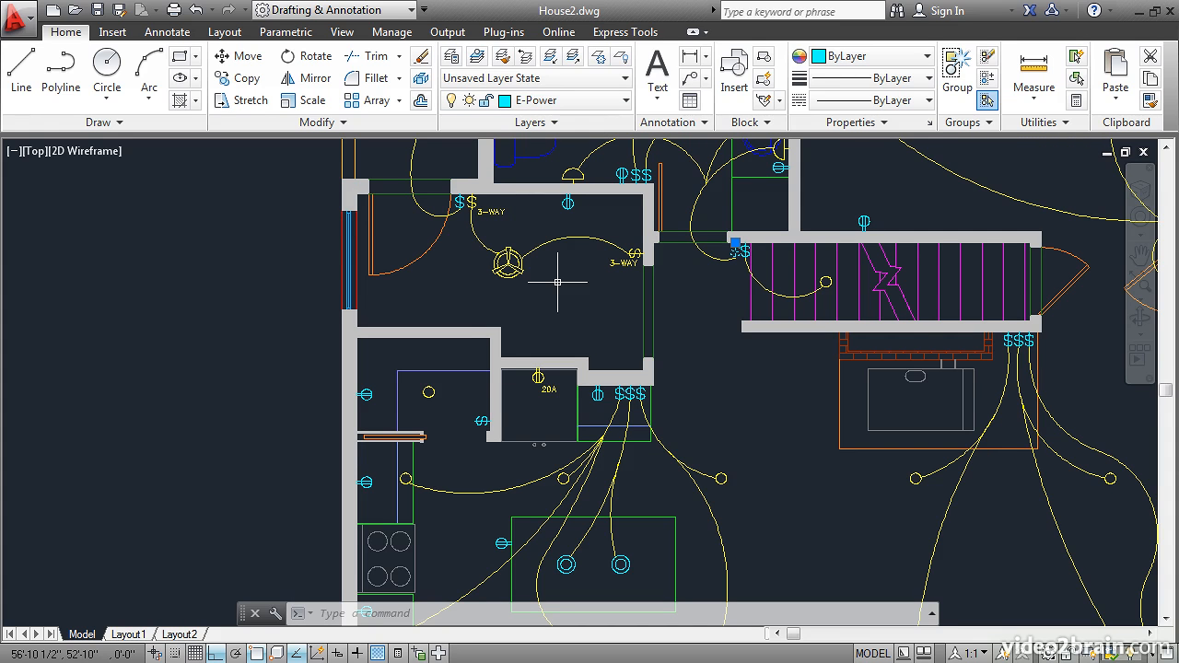
key(Escape)
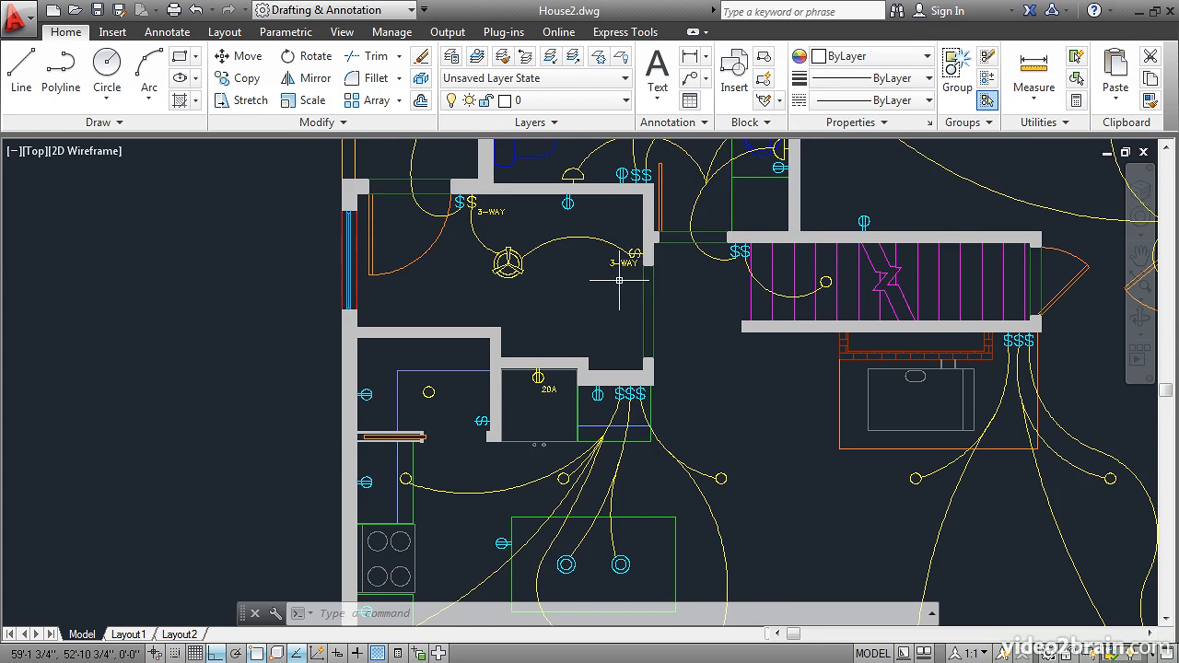
scroll(612, 292, up, 5)
middle_drag(565, 243, 672, 363)
click(718, 354)
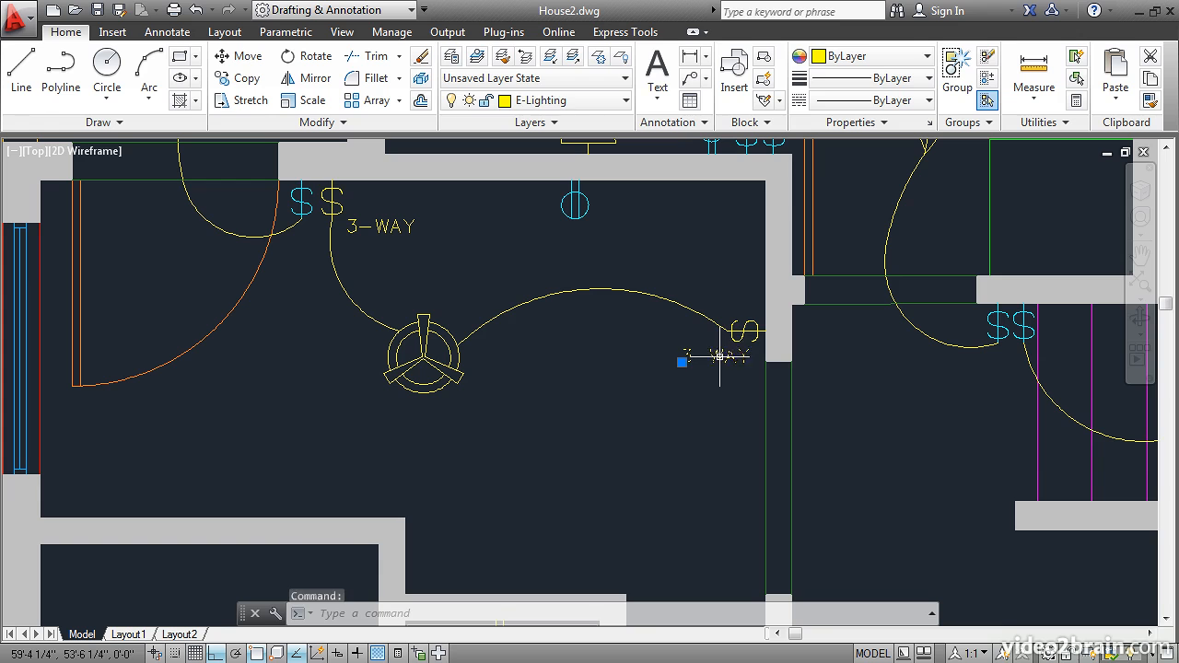
click(746, 331)
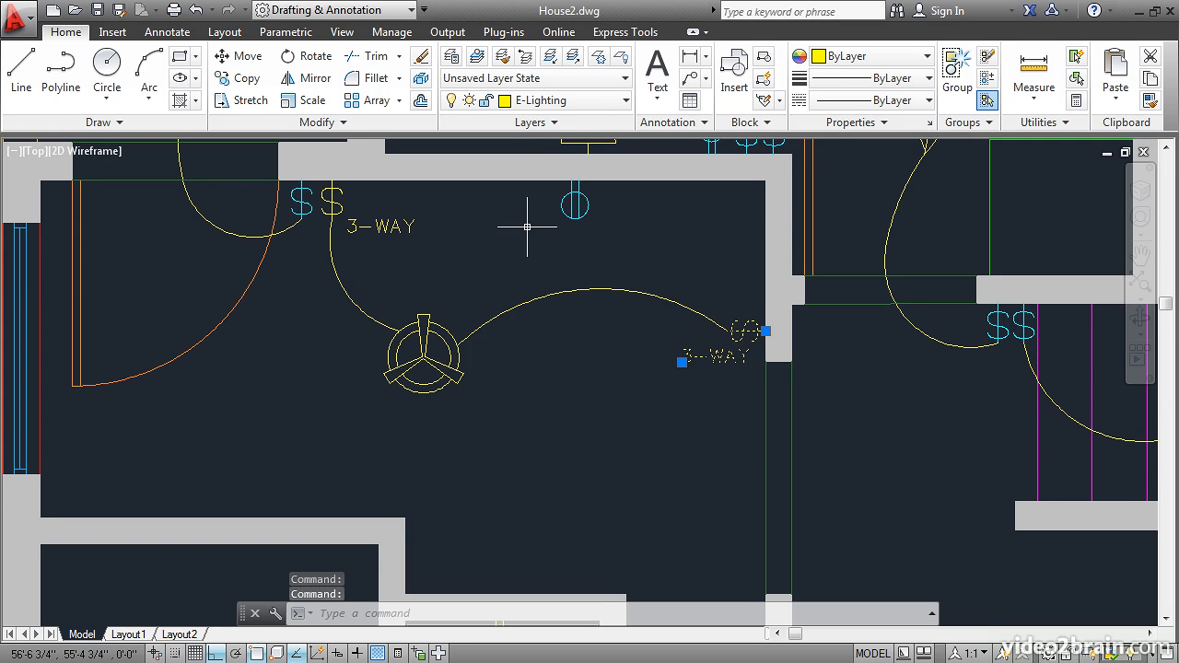
click(624, 103)
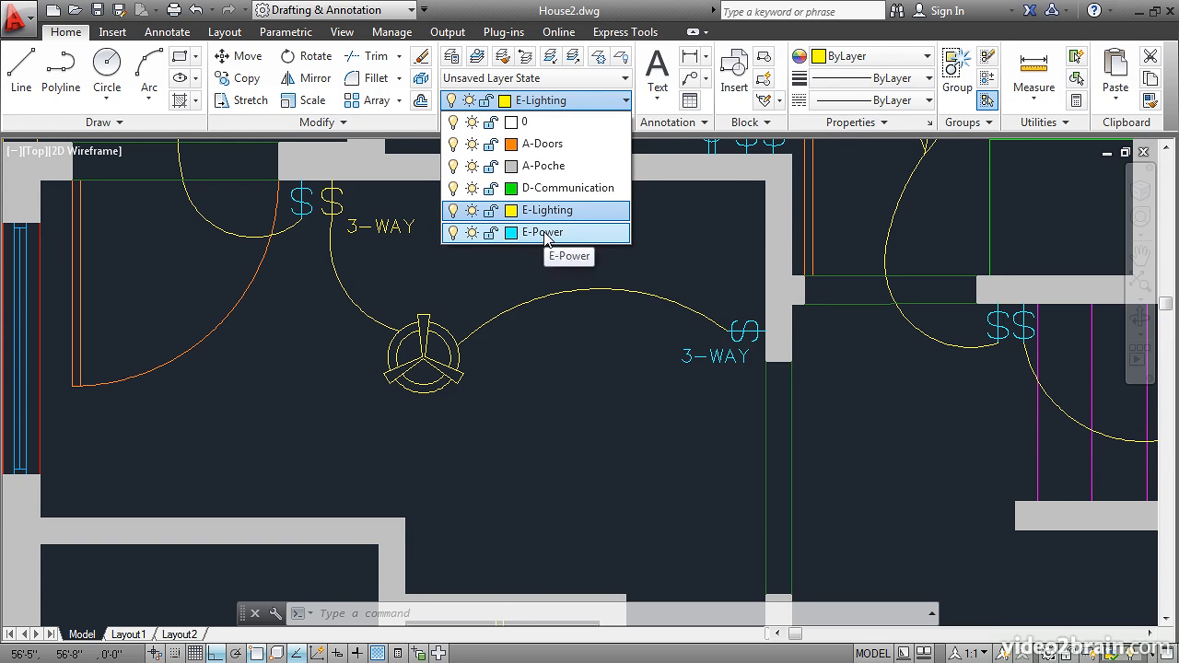
click(546, 235)
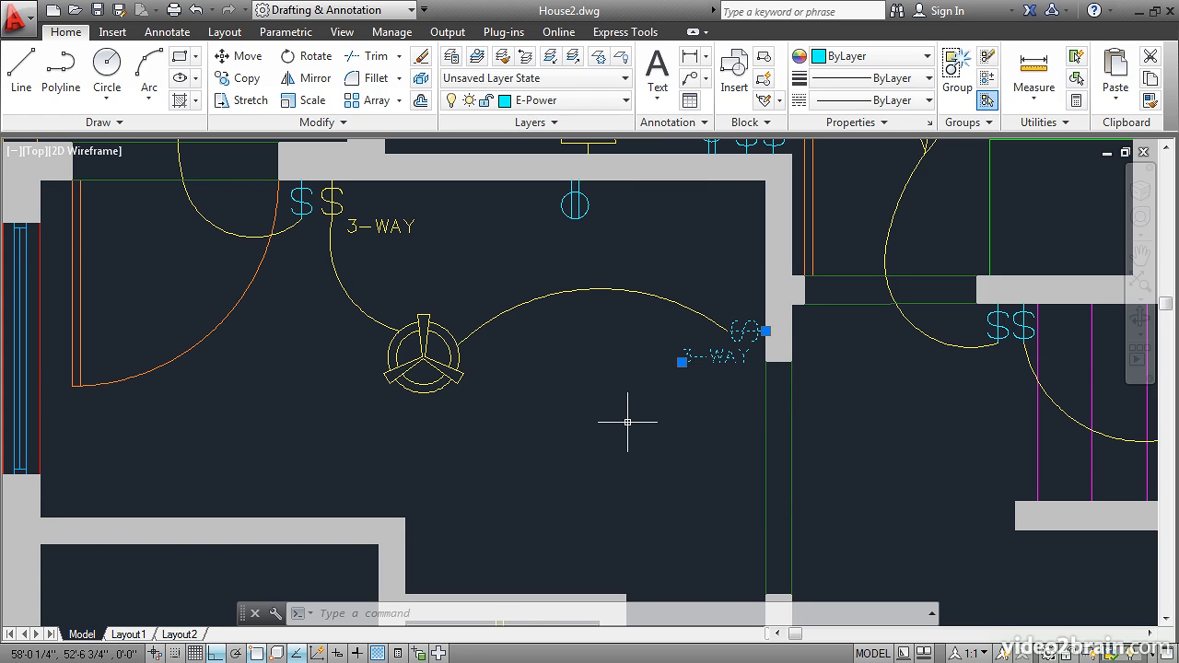
key(Escape)
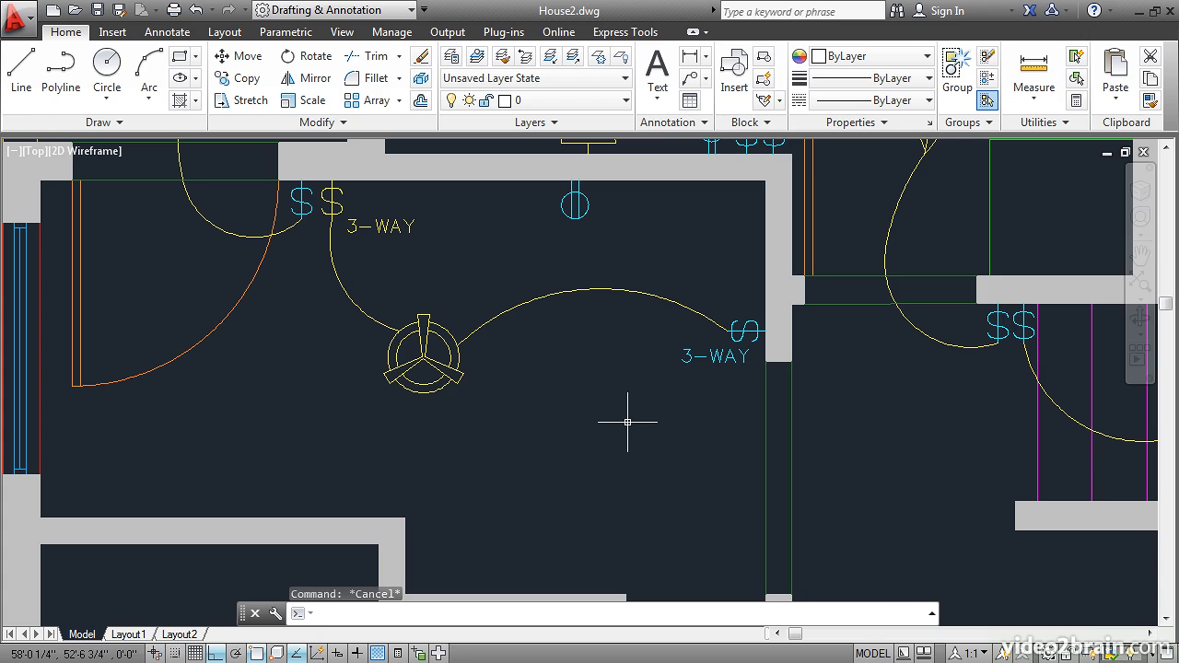
Turn on Quick Properties and use it to put the 3-way switch and 3-WAY label near the room's door on layer E-Power
click(398, 652)
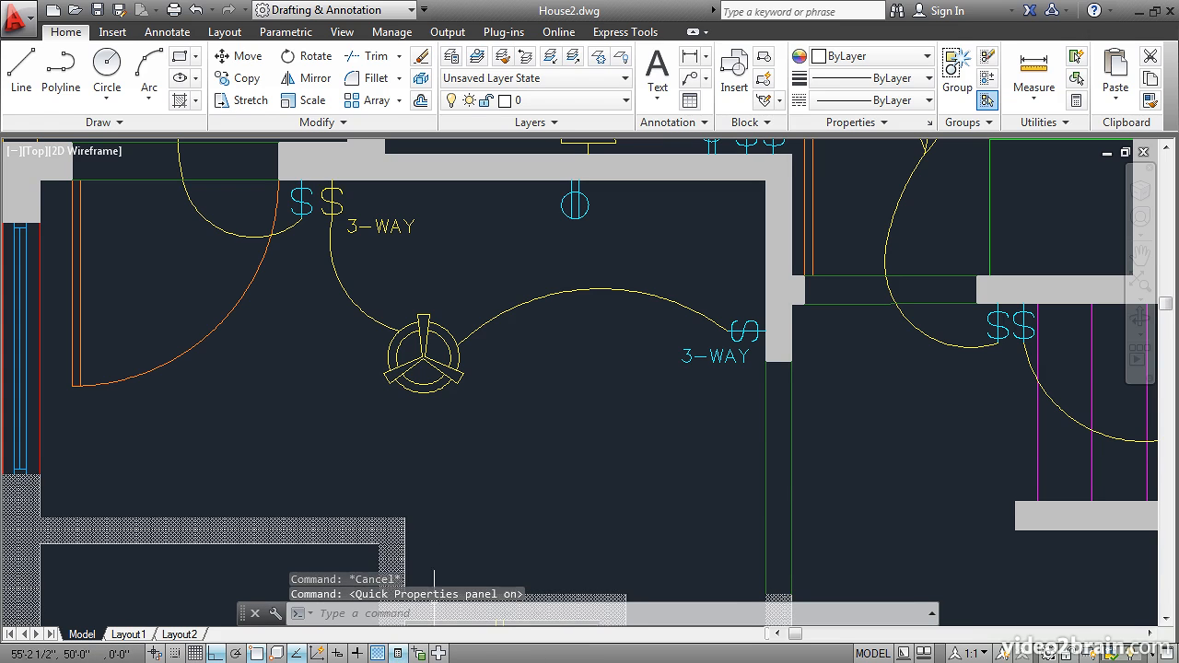
click(372, 225)
click(331, 195)
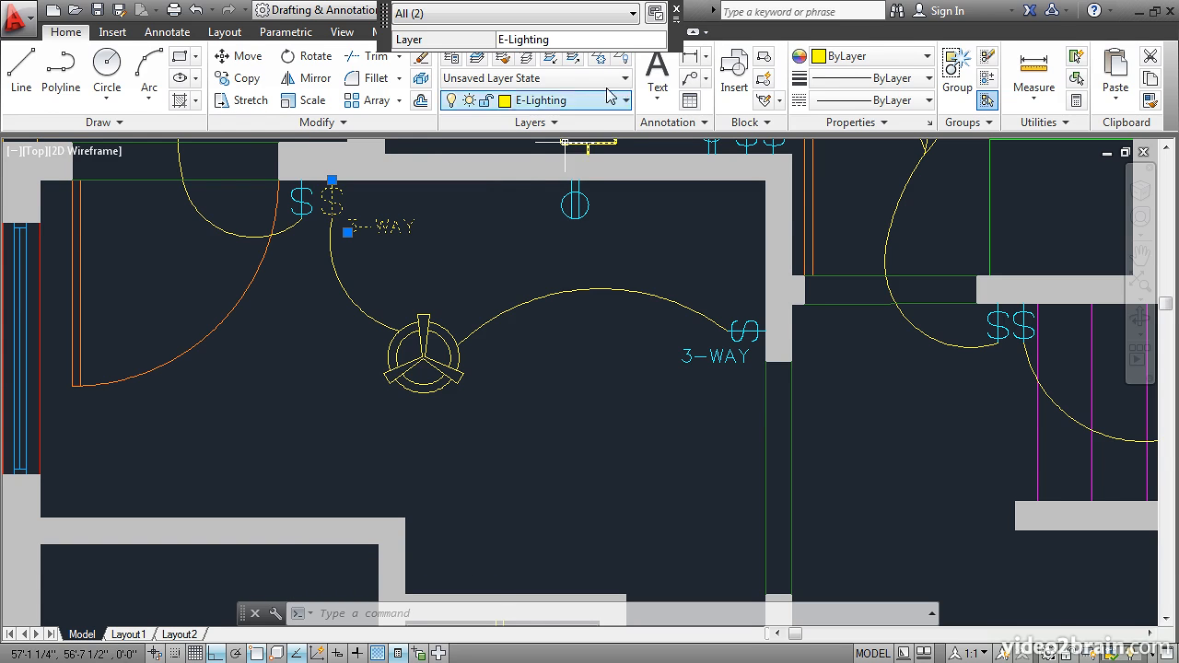
click(617, 43)
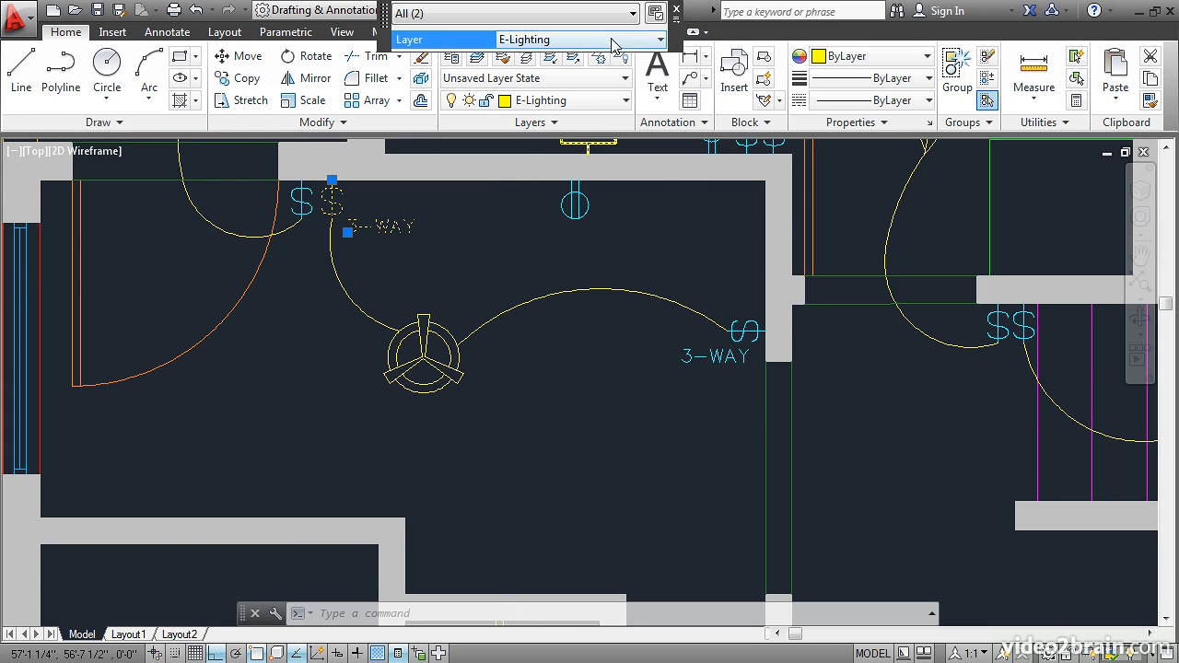
click(659, 43)
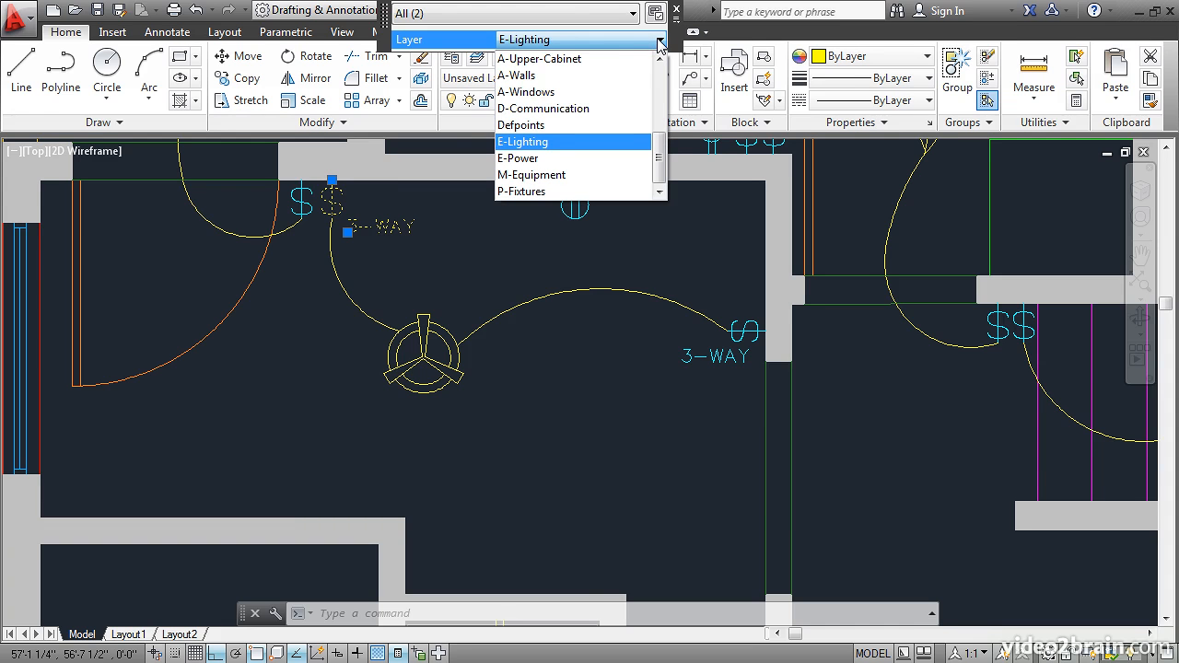
click(537, 160)
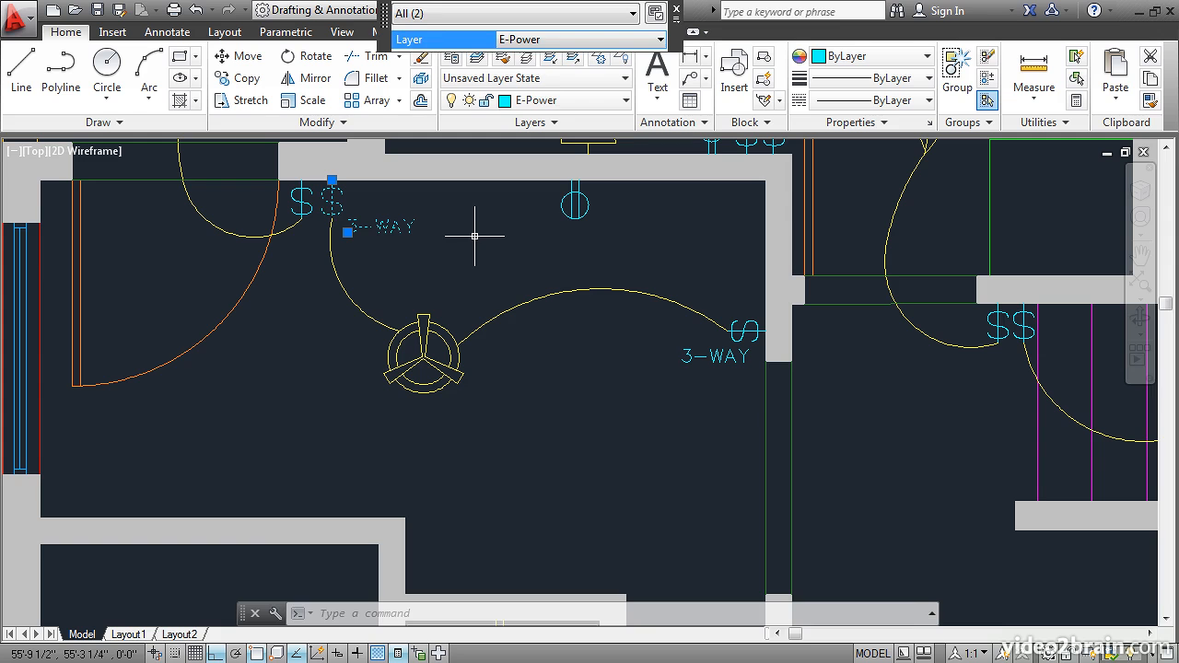
key(Escape)
Turn off Quick Properties and assign the duplex receptacle and its 20A label to layer E-Power through the Properties palette
mouse_move(589, 494)
middle_down()
mouse_move(614, 190)
mouse_move(568, 160)
middle_up()
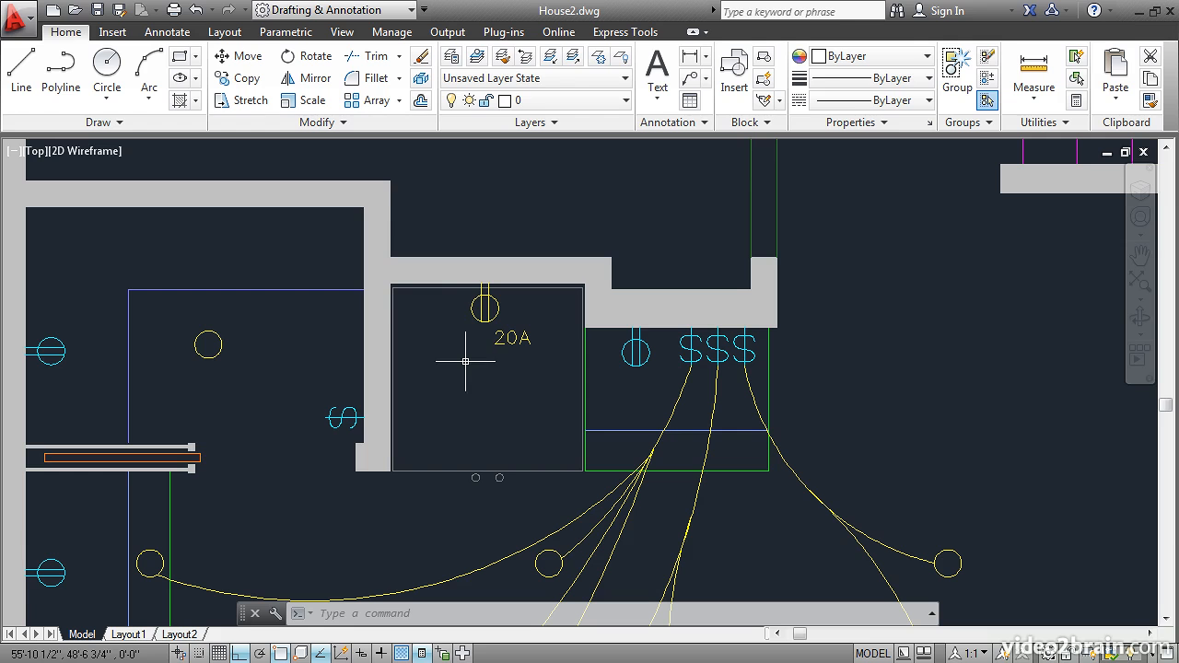
click(498, 310)
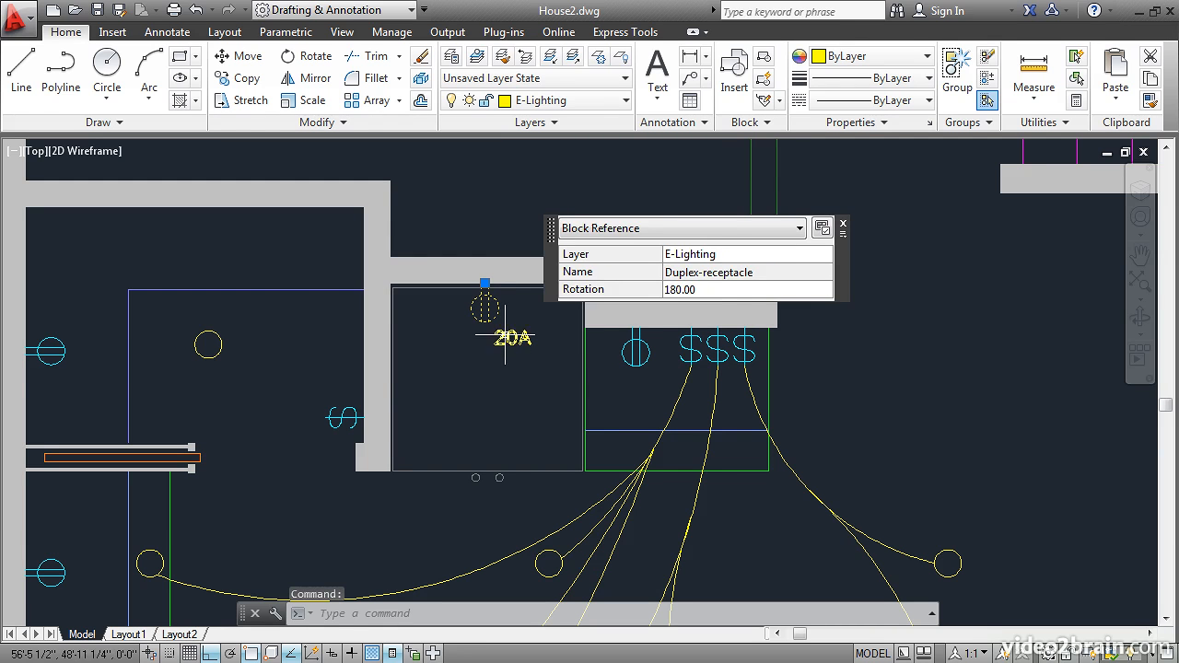
click(512, 339)
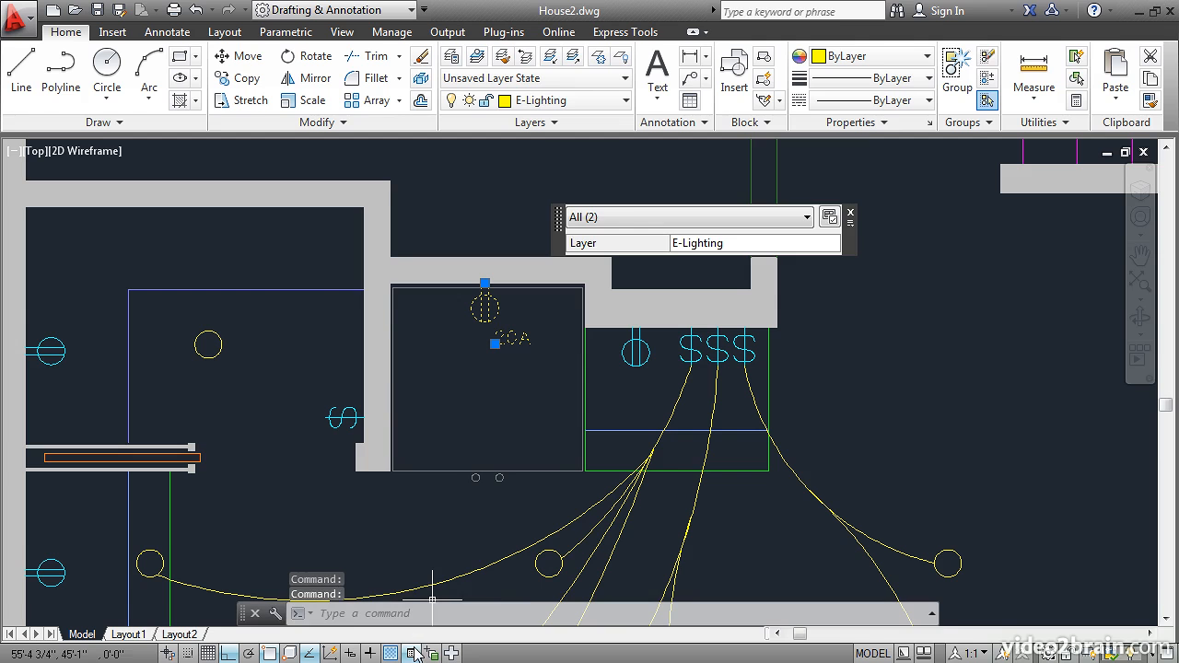
key(ctrl+shift+p)
right_click(554, 183)
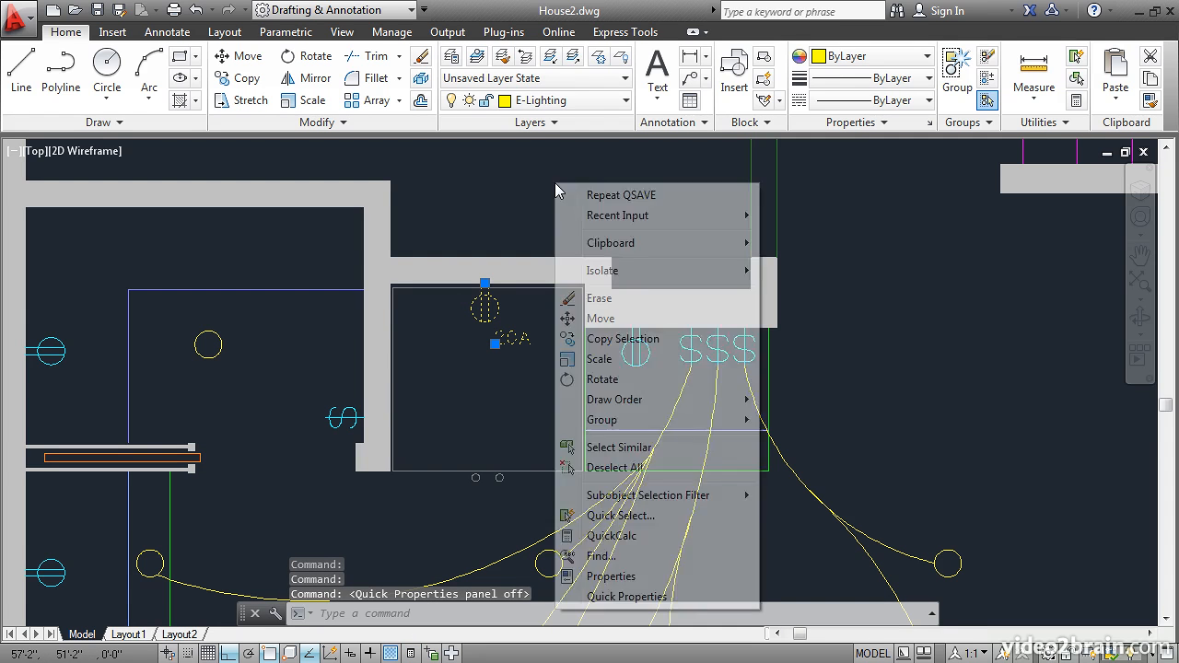
click(605, 578)
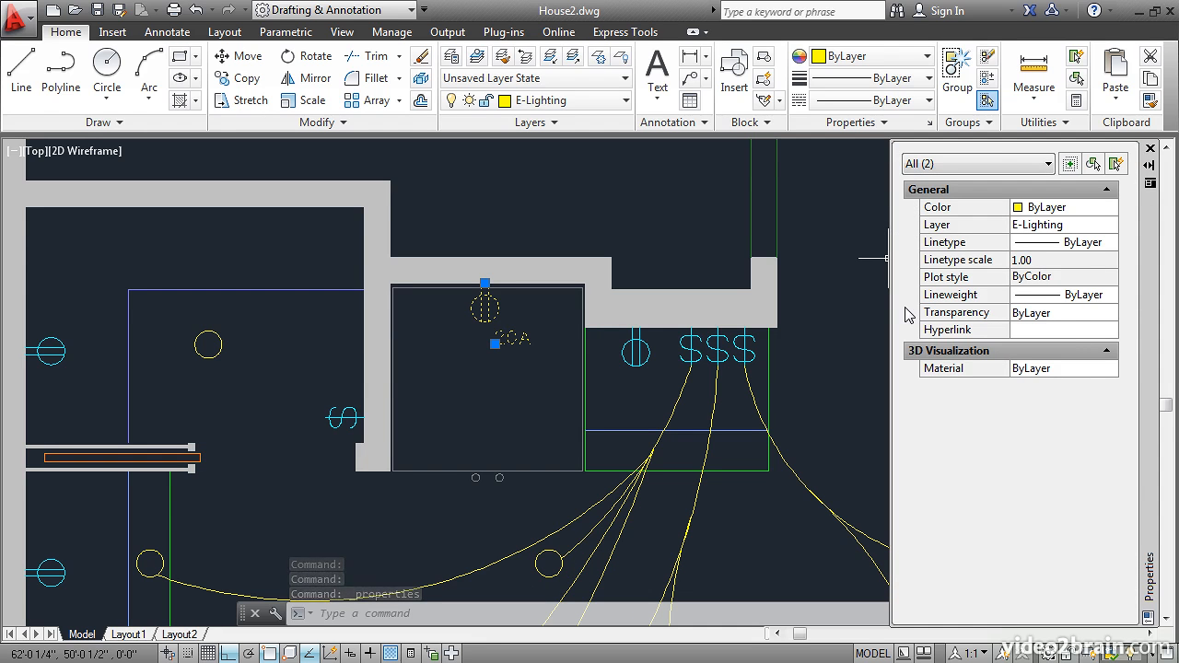
click(1033, 230)
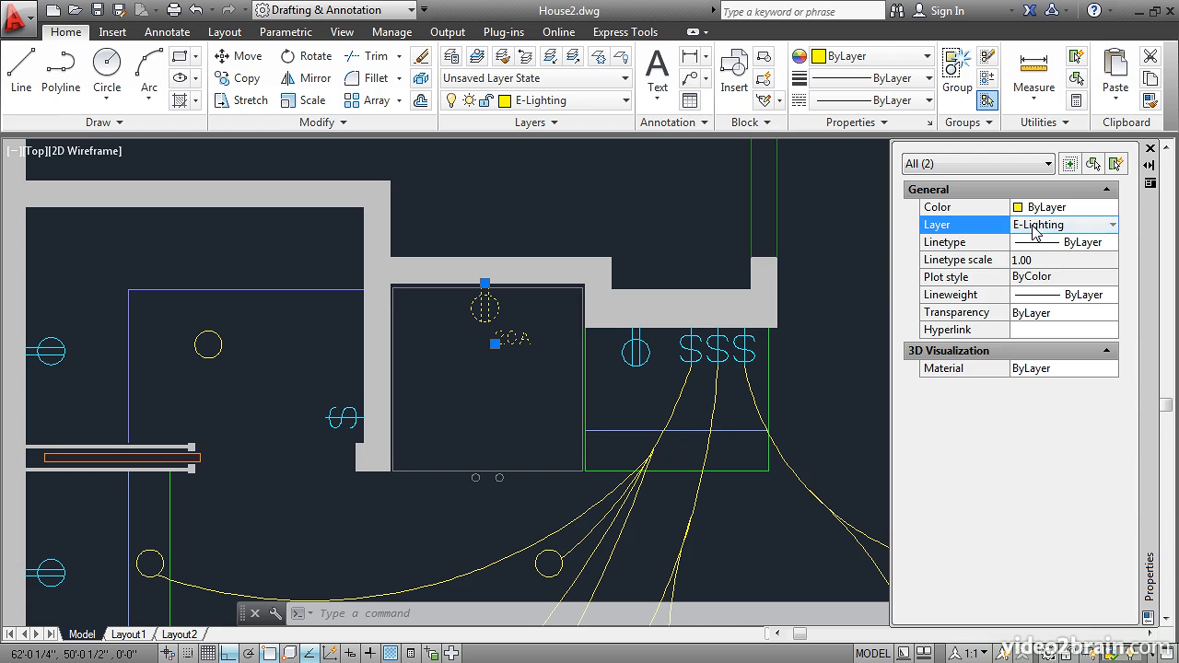
click(1111, 226)
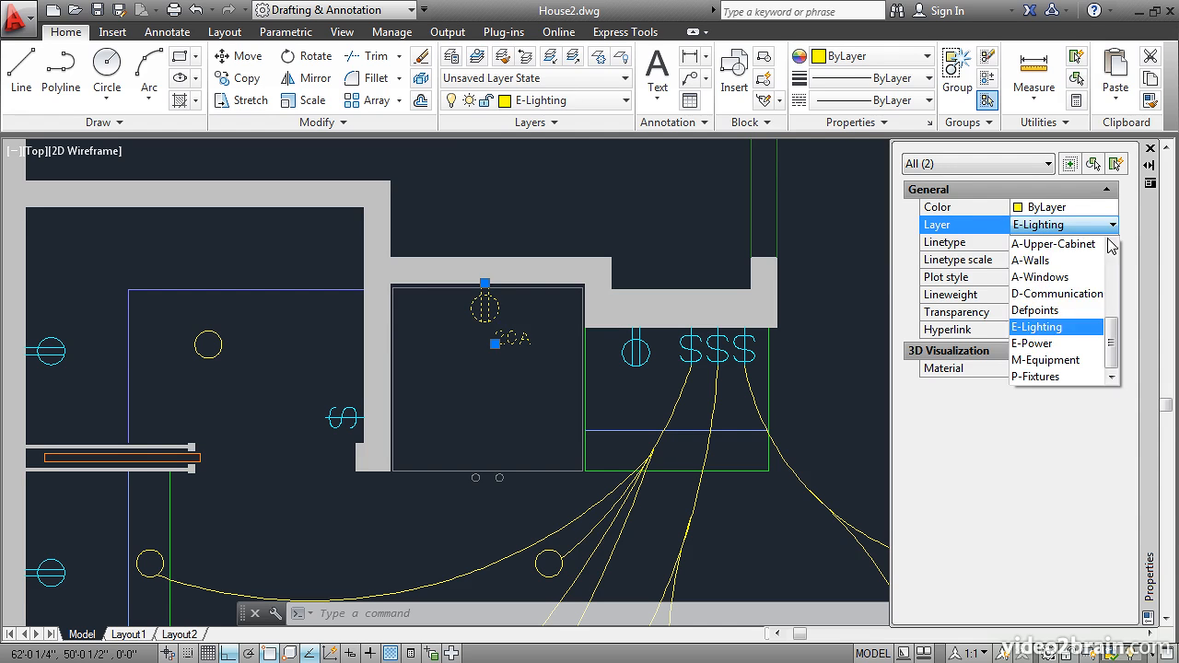
click(1032, 346)
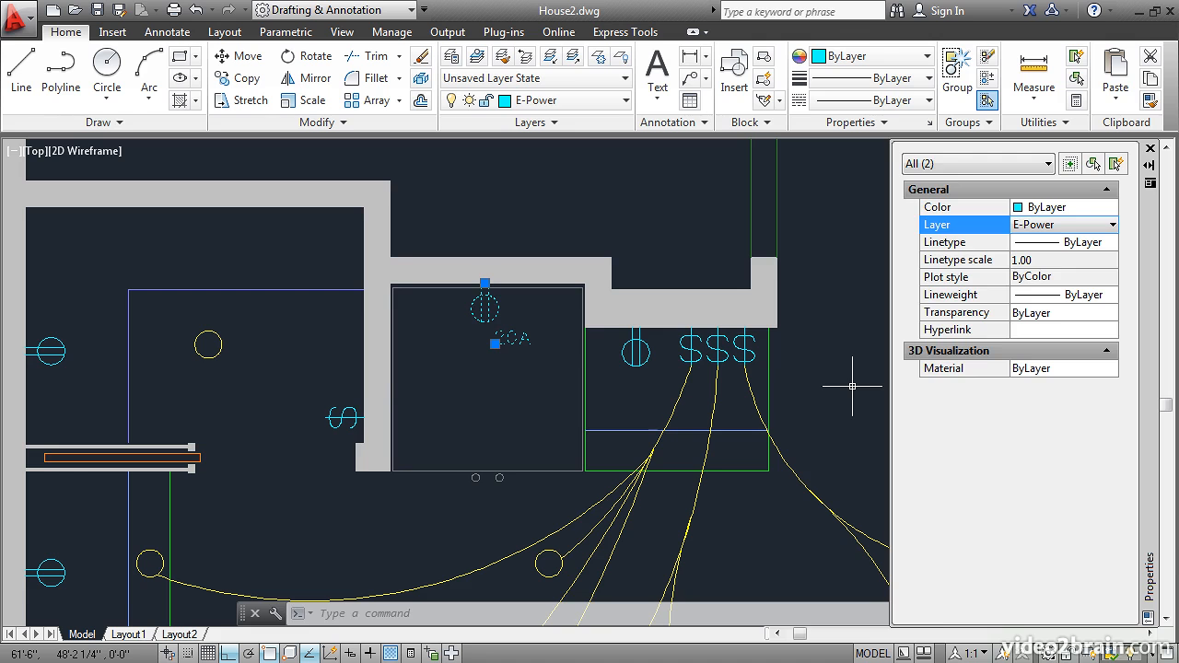
key(Escape)
Move the concentric circles of the two light fixtures over the kitchen island to the E-Lighting layer
scroll(851, 387, up, 2)
scroll(849, 386, down, 2)
mouse_move(804, 389)
middle_down()
mouse_move(747, 363)
mouse_move(622, 264)
middle_up()
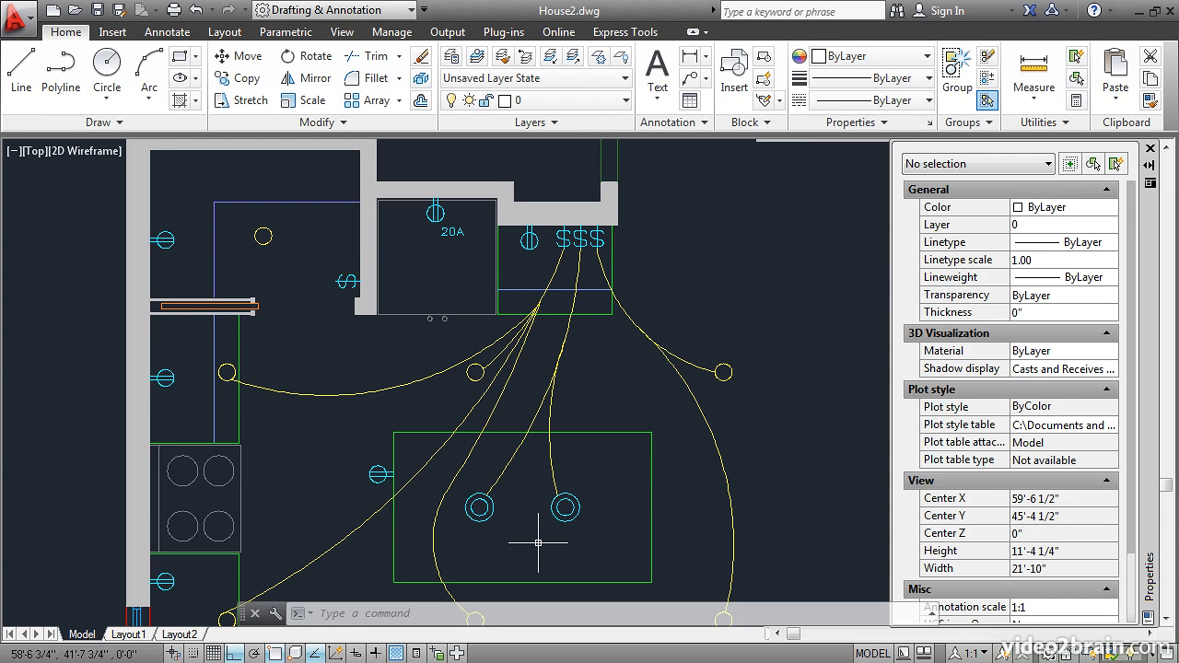
click(459, 480)
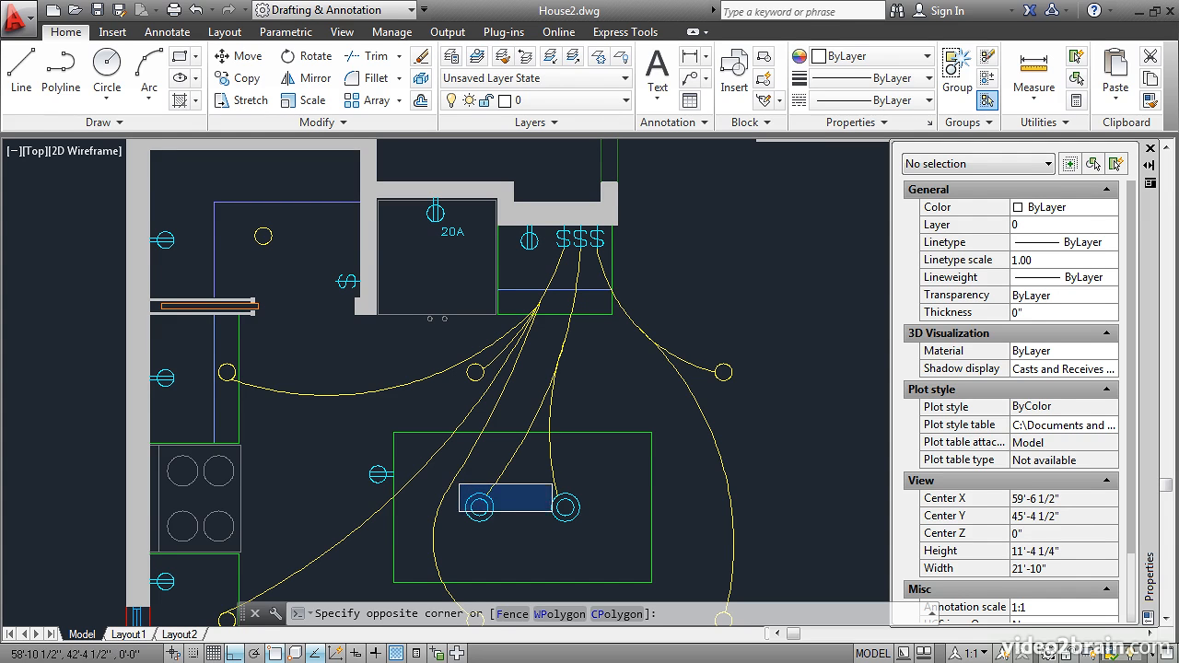
click(590, 533)
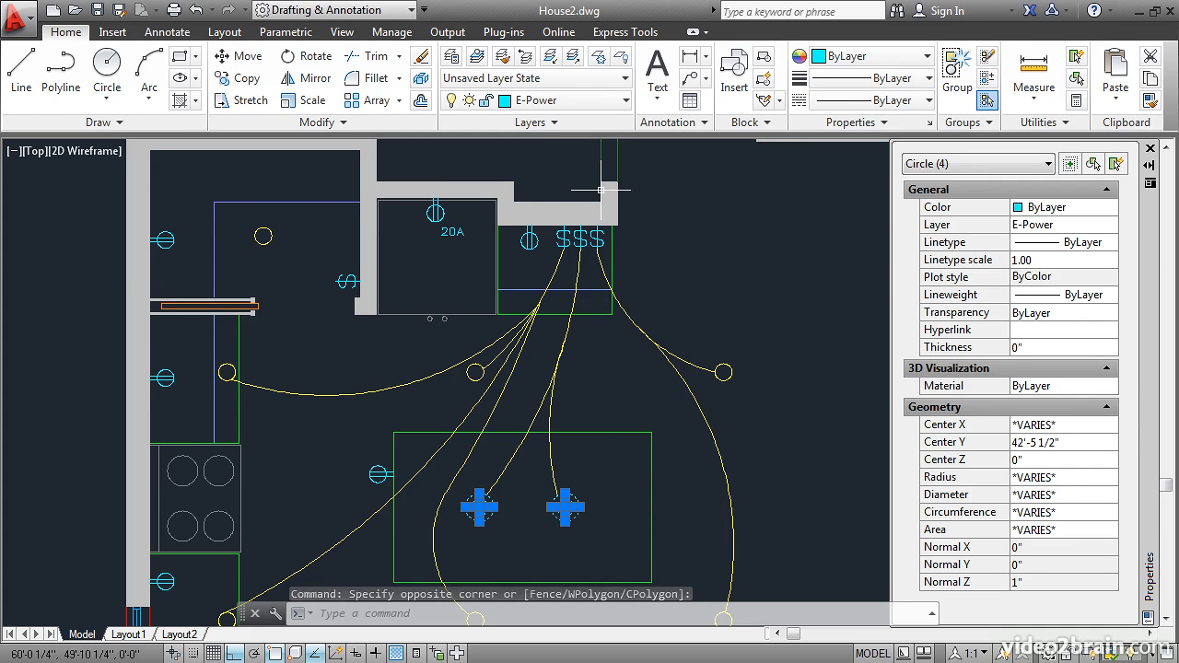
click(623, 103)
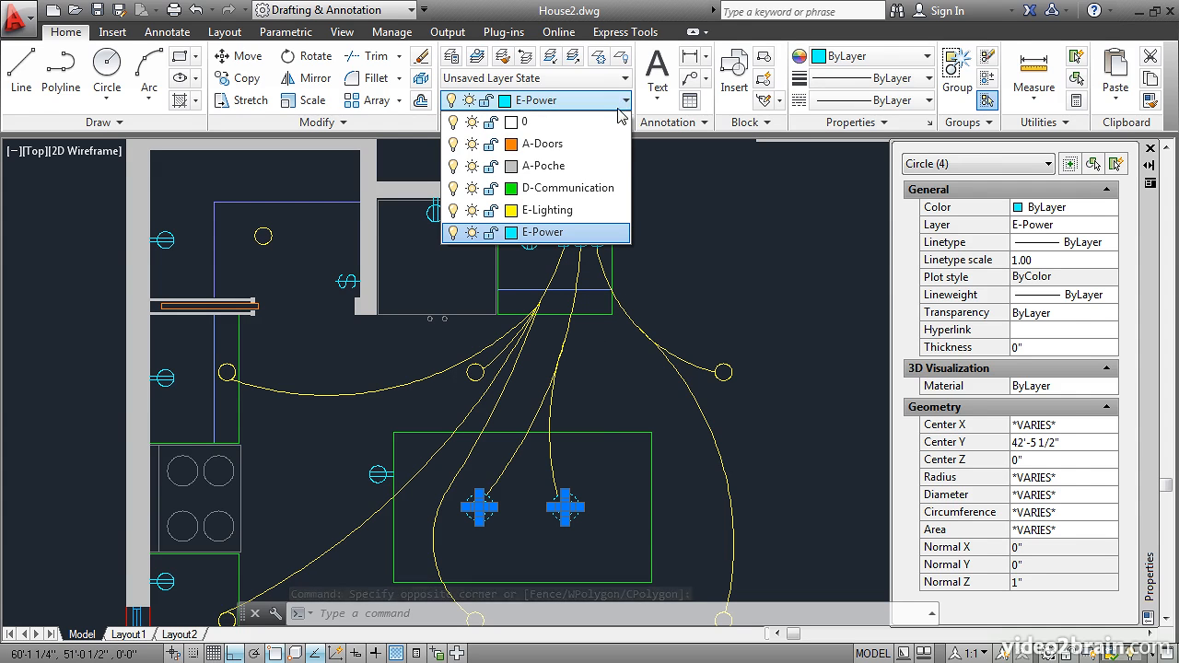
click(565, 214)
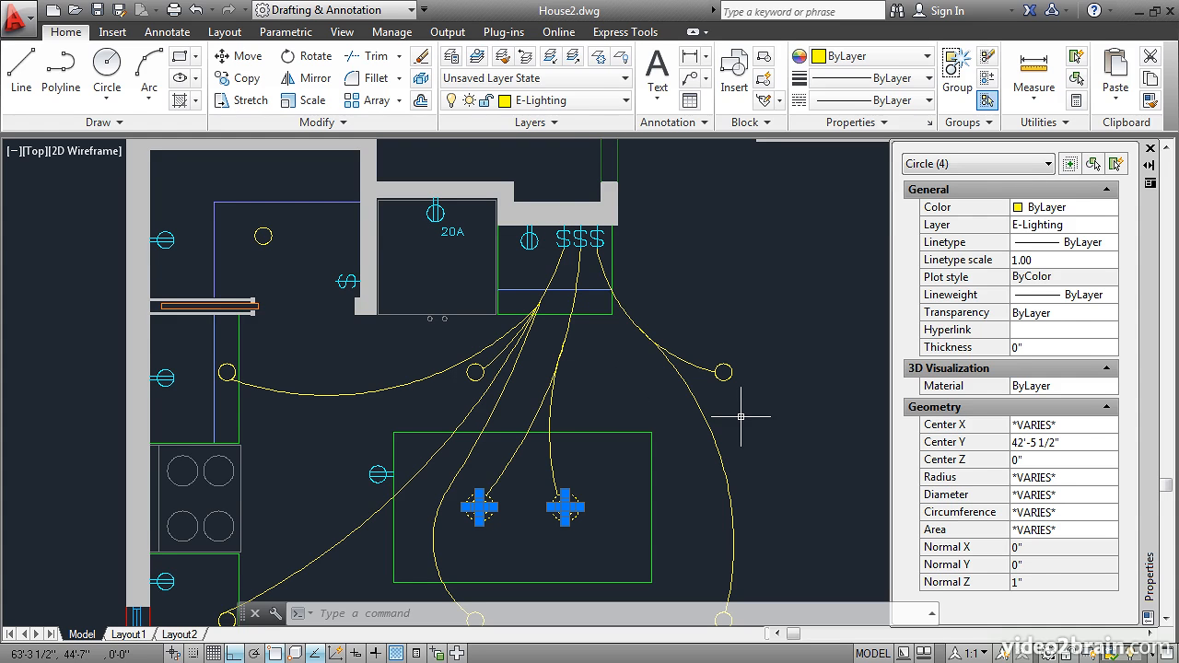
key(Escape)
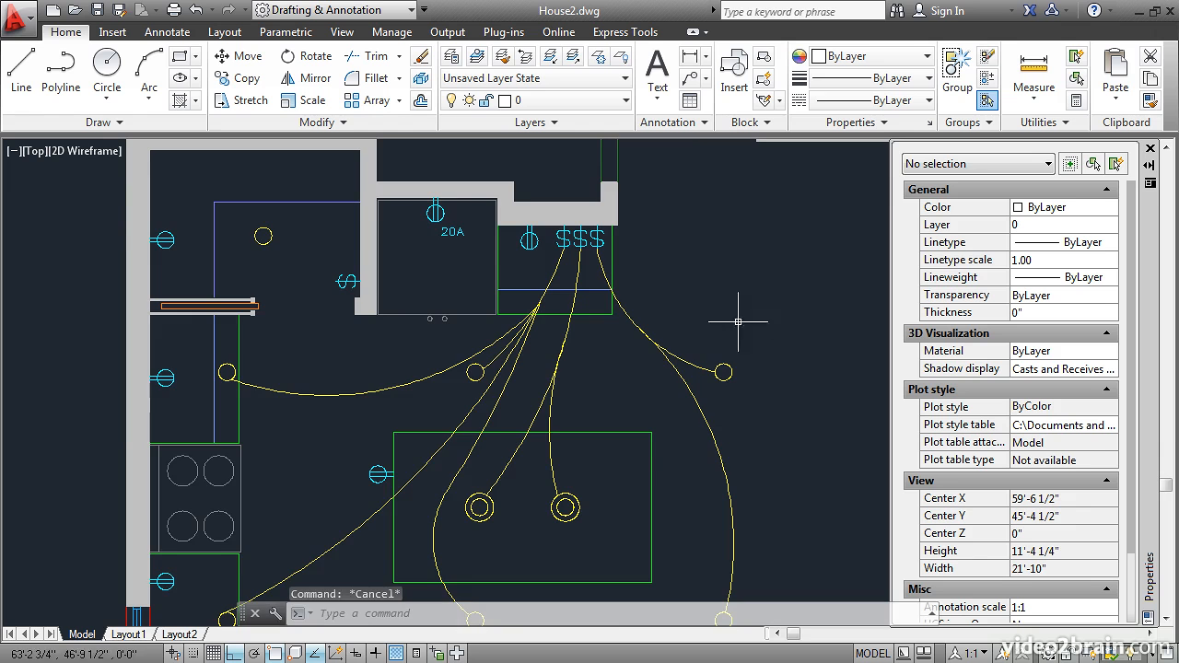
Set the linetype of the two vertical header lines in the ceiling-fan room's wall opening to PHANTOM2
scroll(712, 243, up, 2)
scroll(710, 236, down, 2)
mouse_move(706, 308)
middle_down()
mouse_move(641, 525)
mouse_move(600, 553)
middle_up()
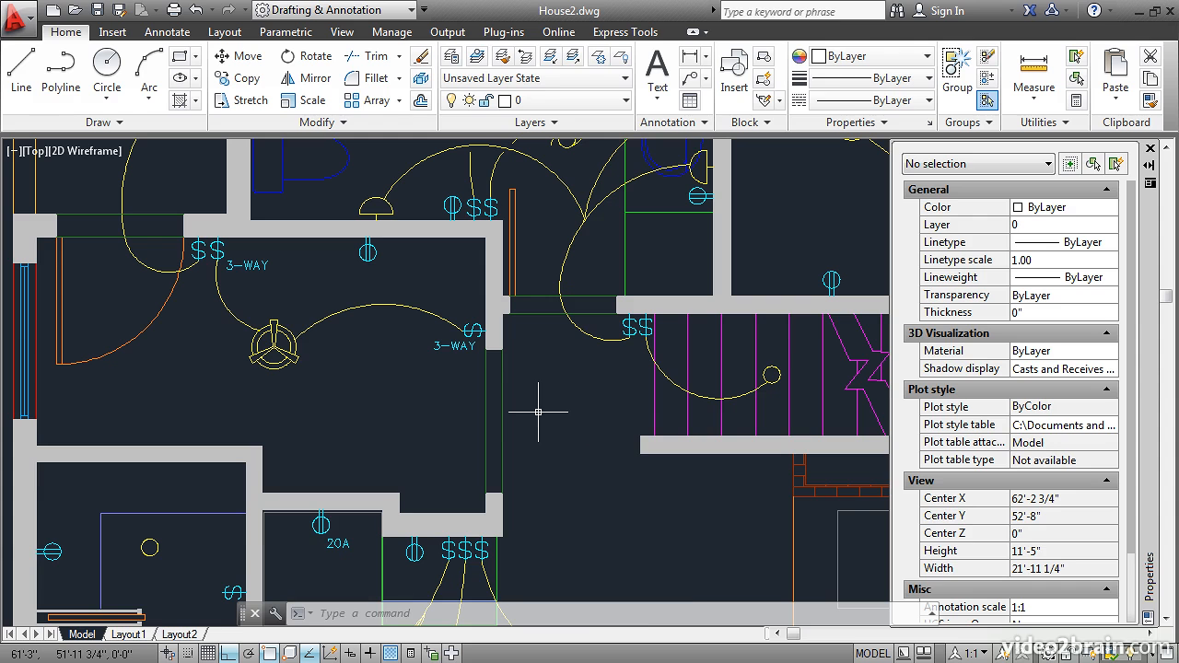
click(532, 433)
click(451, 400)
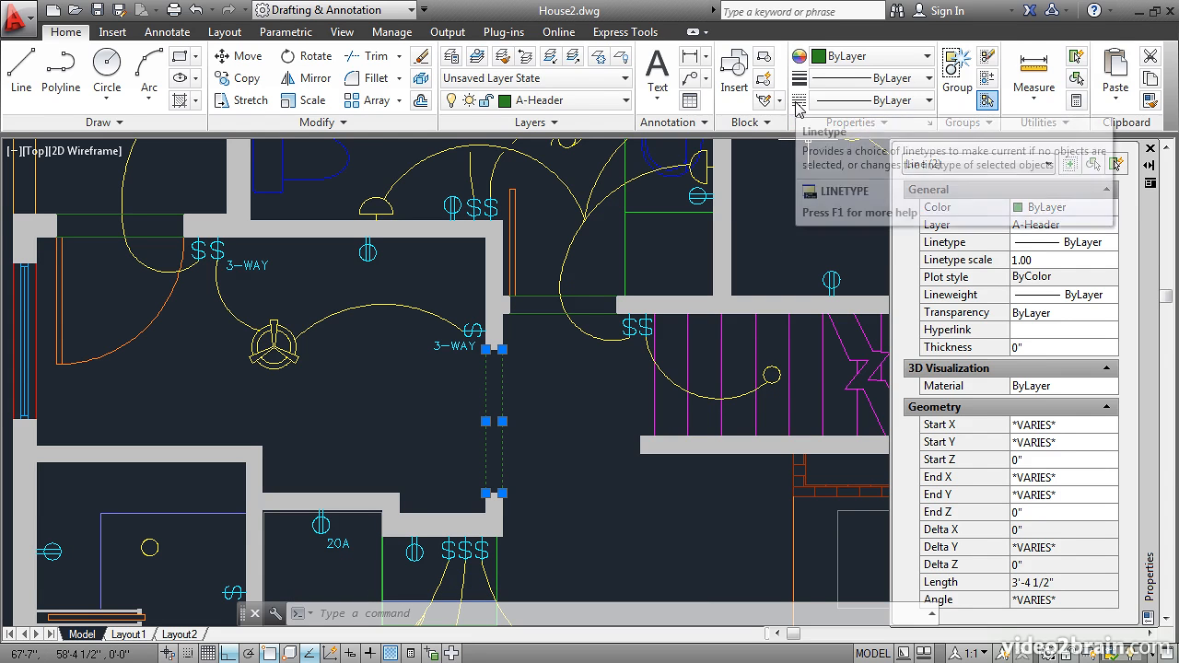
click(915, 101)
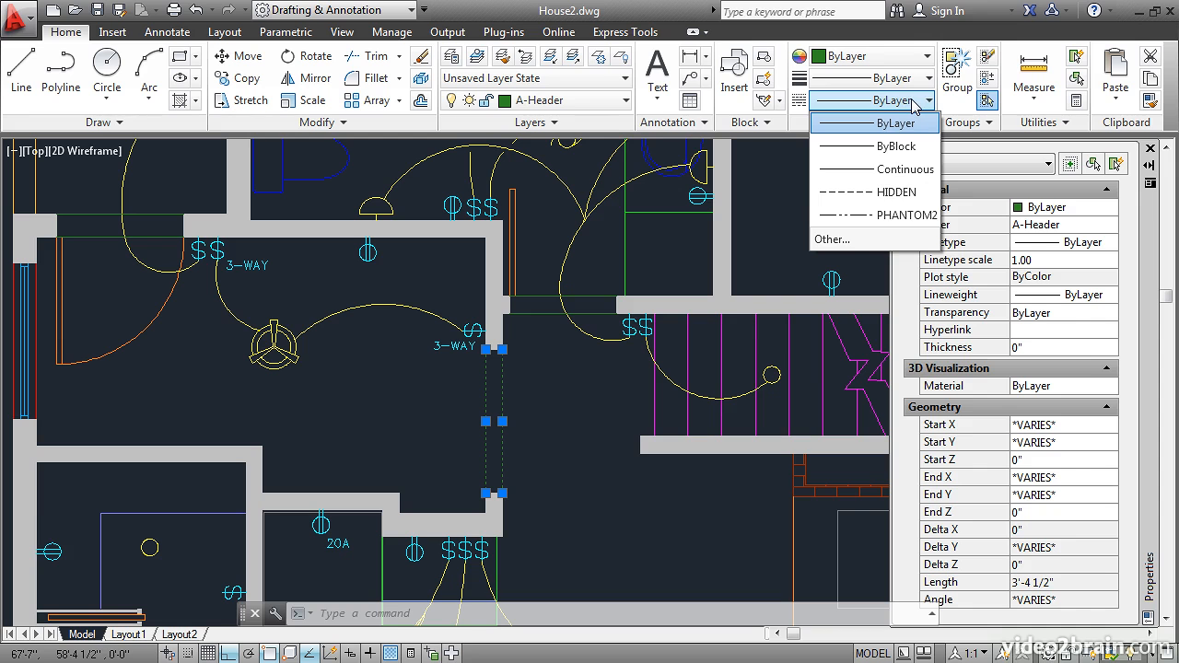
click(896, 218)
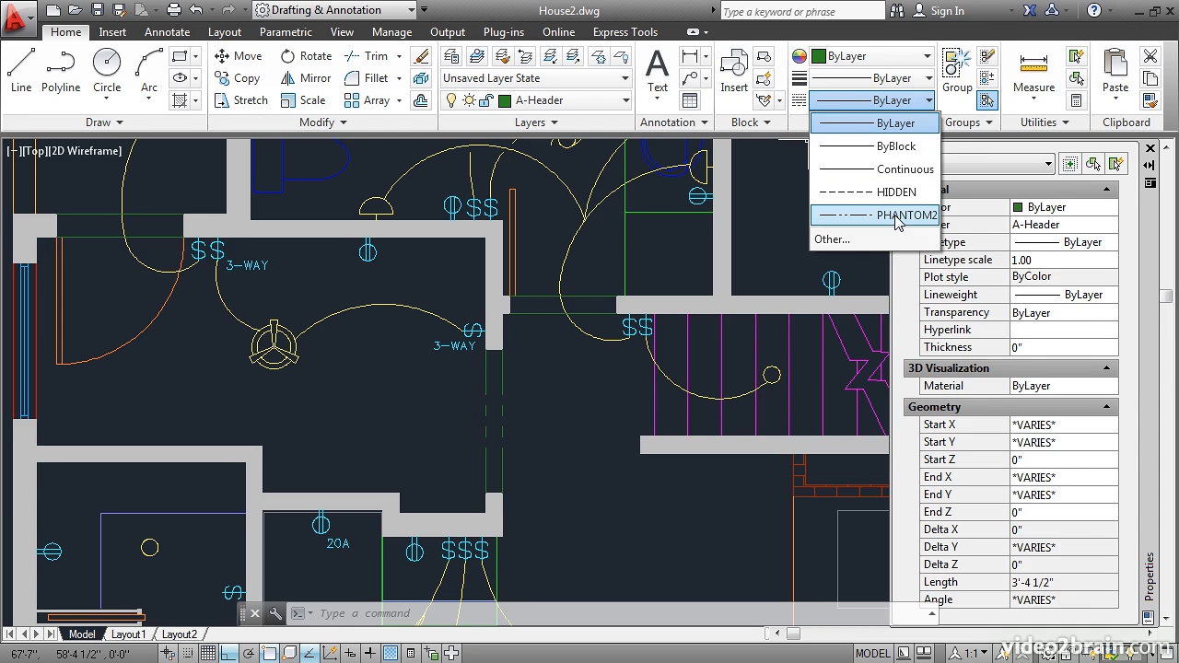
click(896, 218)
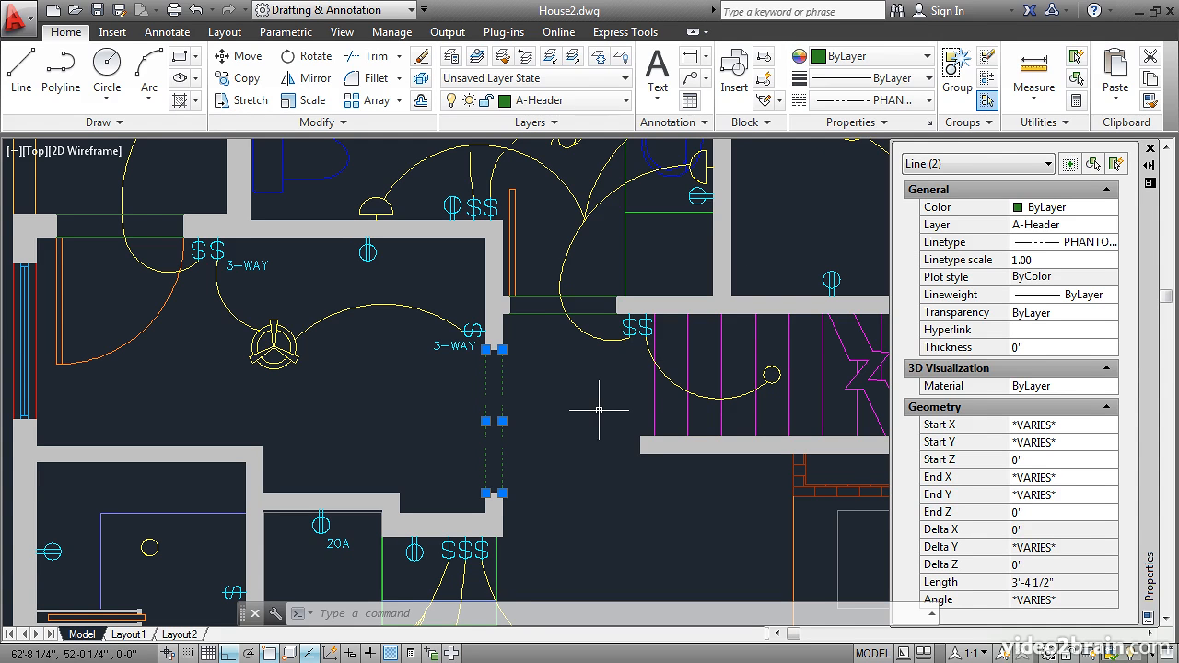
key(Escape)
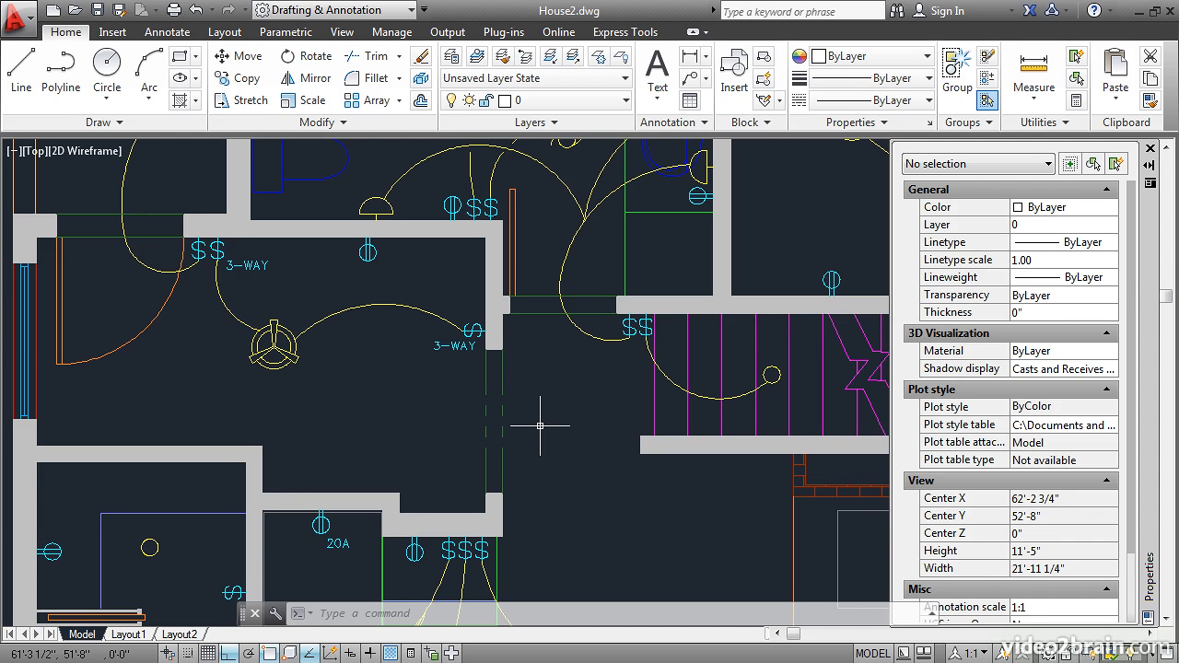
Use the Properties palette to set the linetype of the two horizontal header lines at the doorway beside the stairs to PHANTOM2
click(548, 335)
click(532, 284)
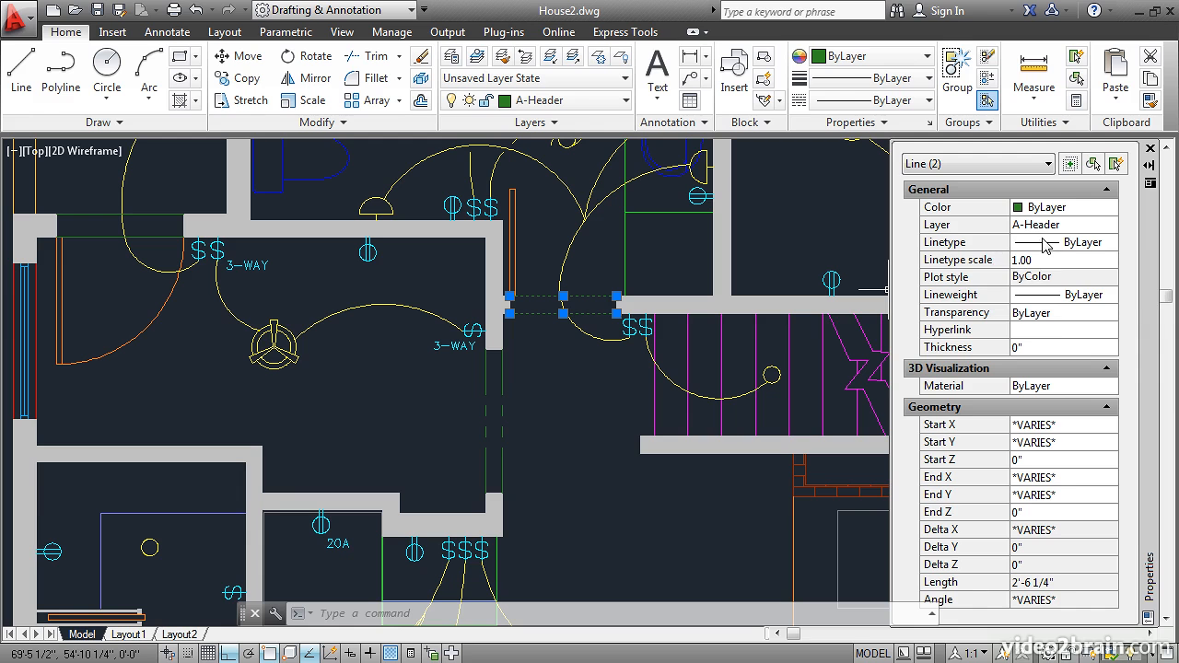
click(1098, 248)
click(1098, 247)
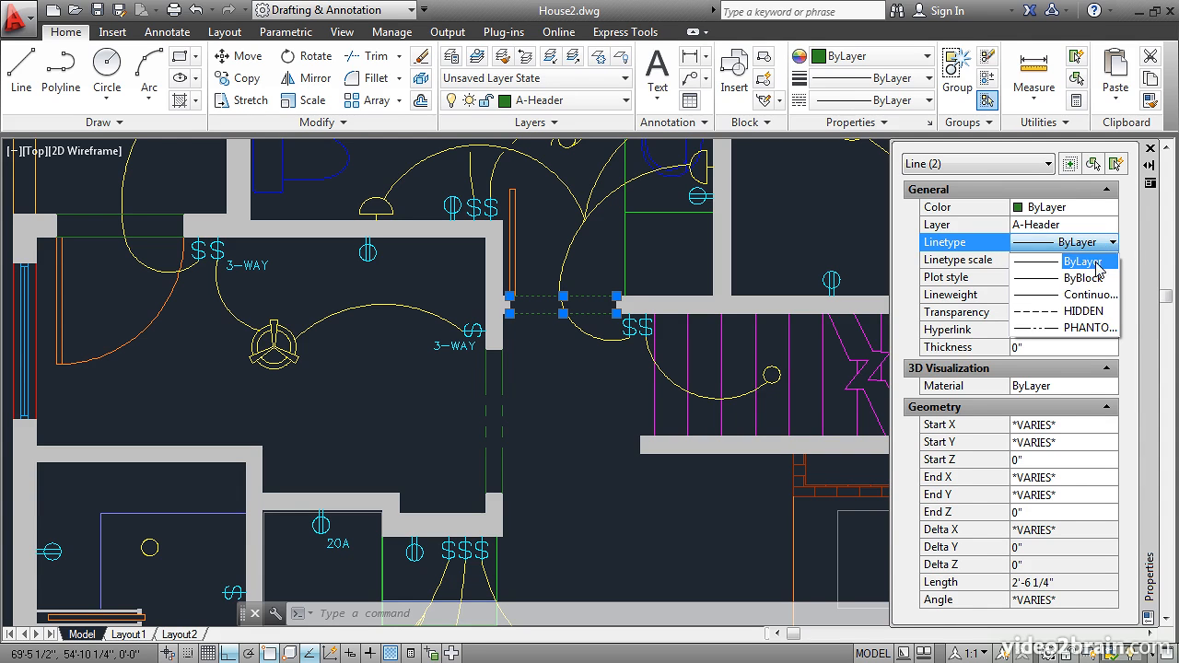
click(1086, 328)
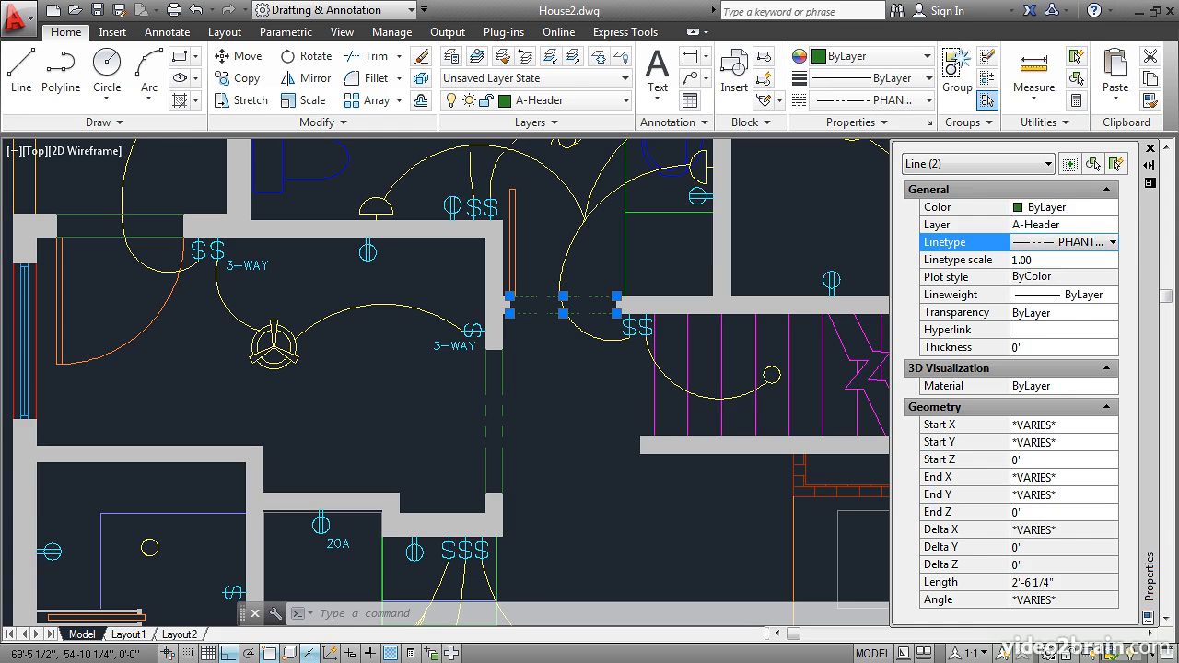
List all layers in the Layer Properties Manager and set the A-Header layer's linetype to HIDDEN
key(Escape)
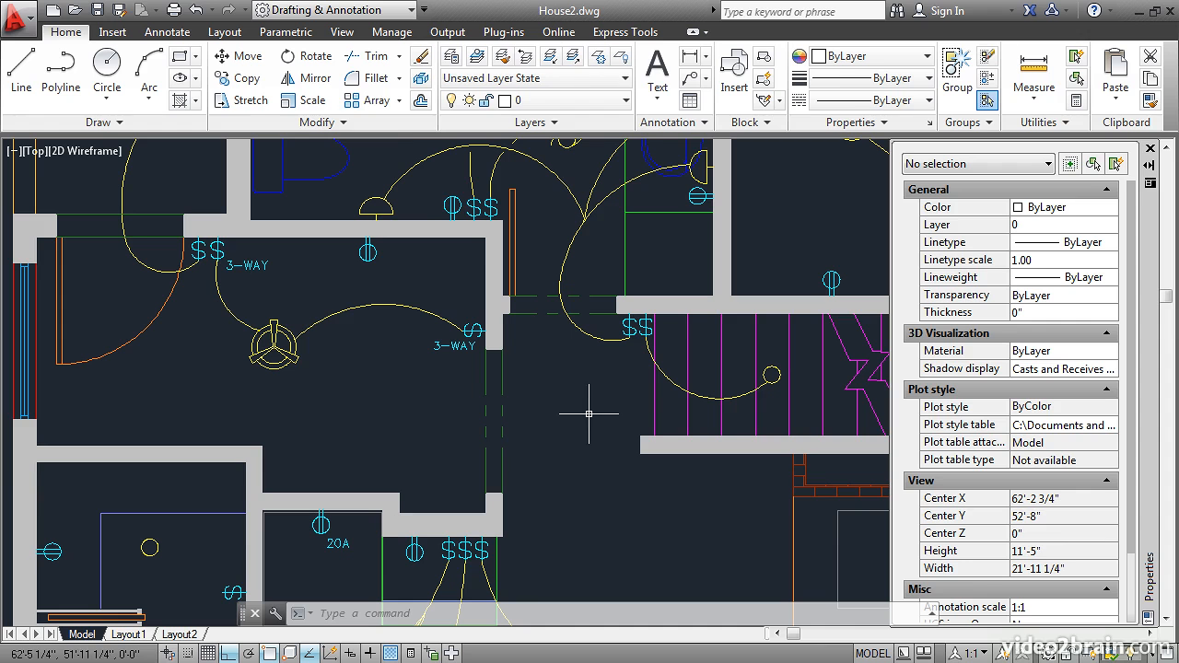
click(451, 58)
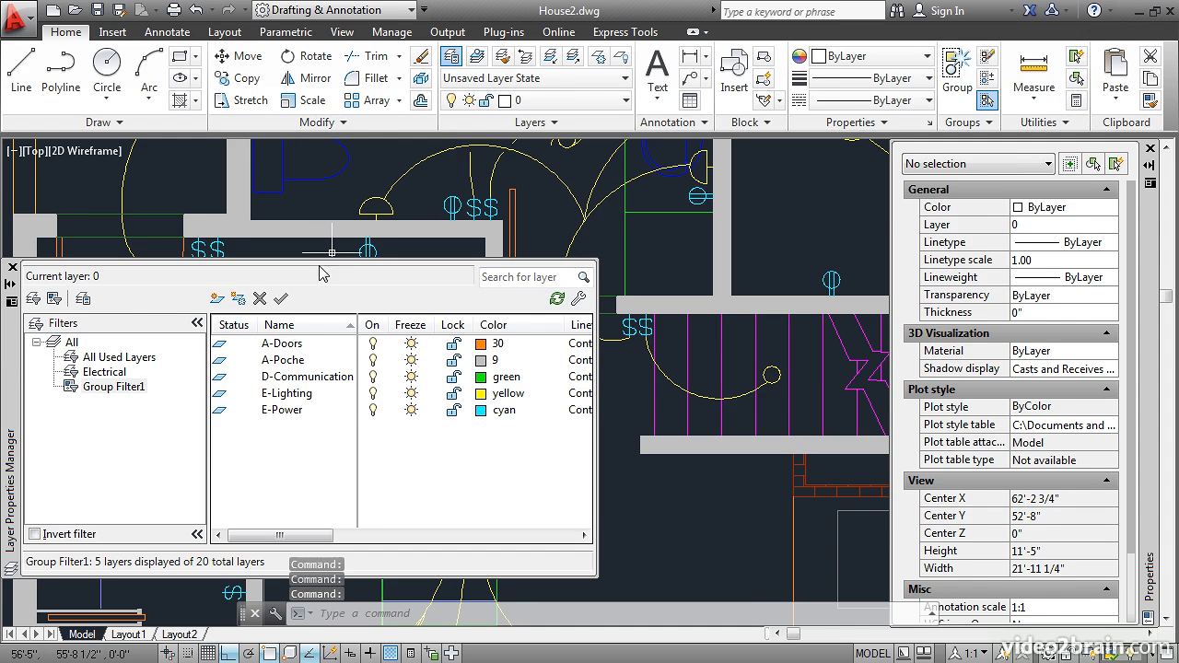
click(71, 343)
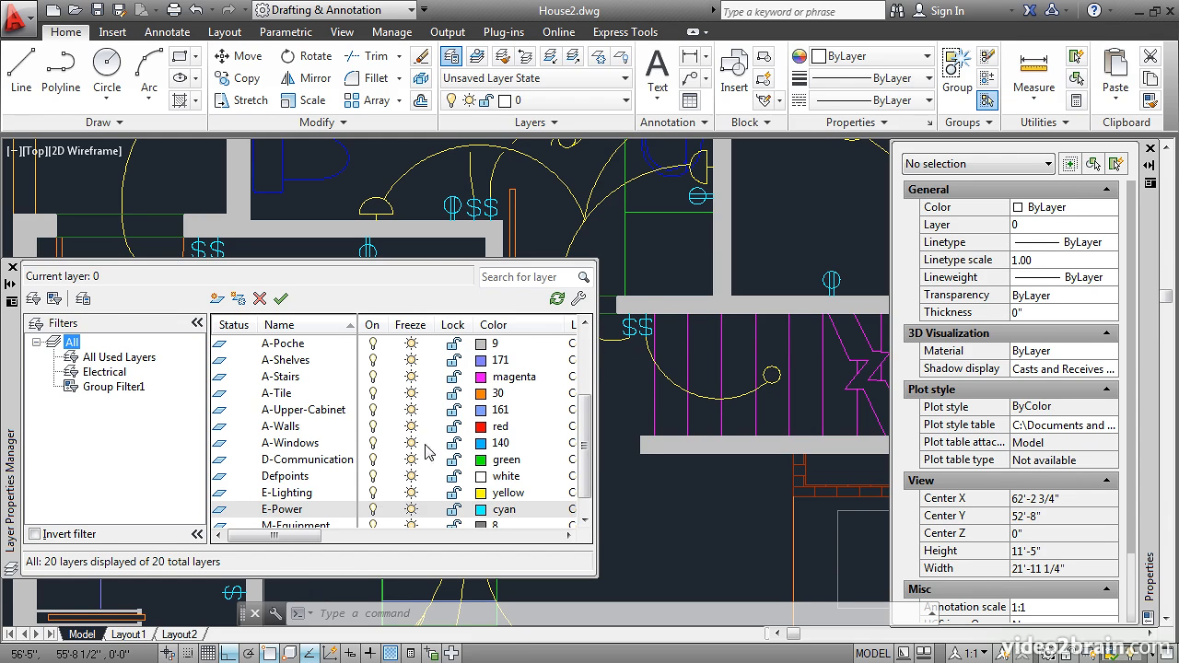
scroll(587, 465, up, 3)
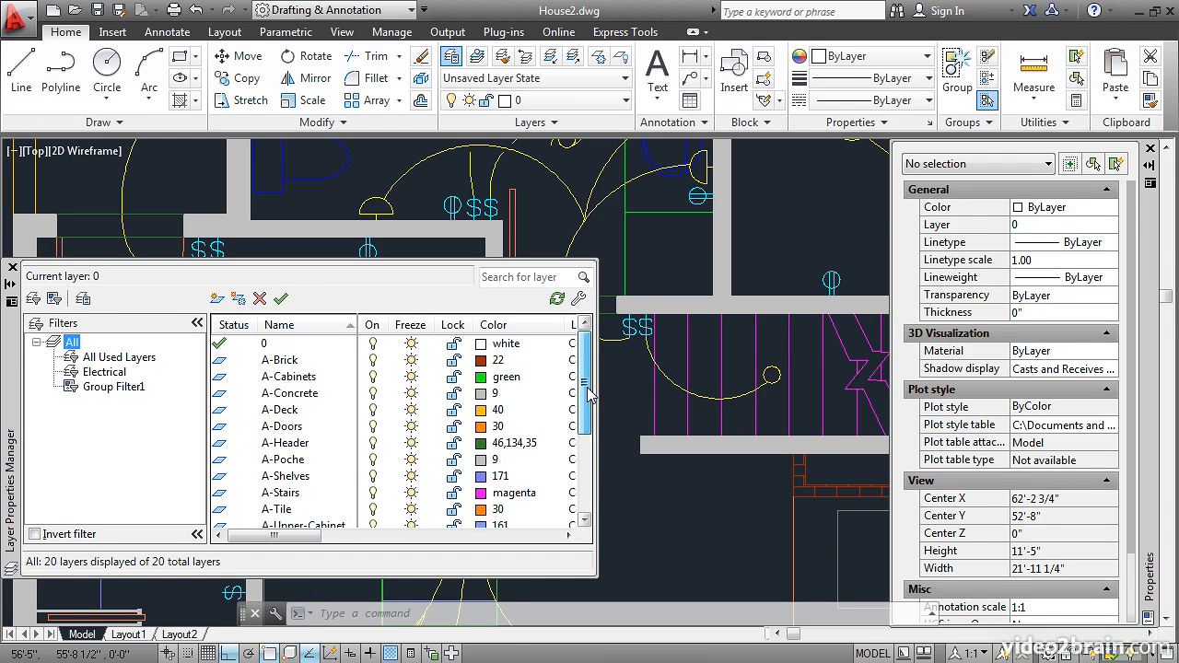
click(285, 444)
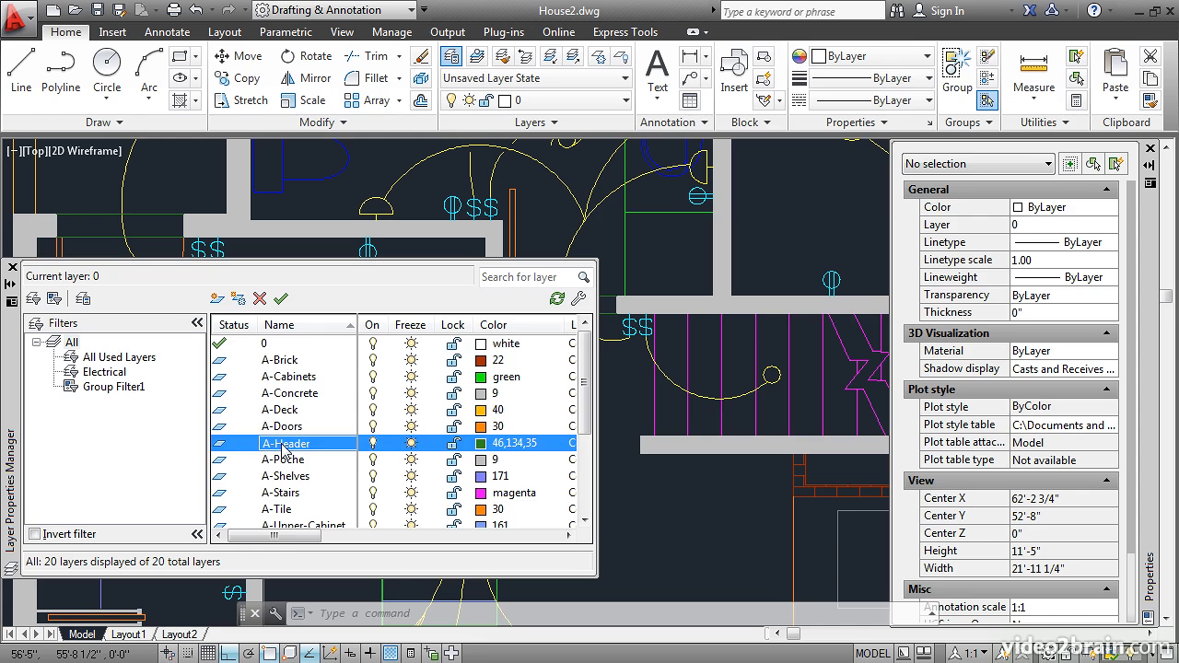
drag(291, 534, 361, 550)
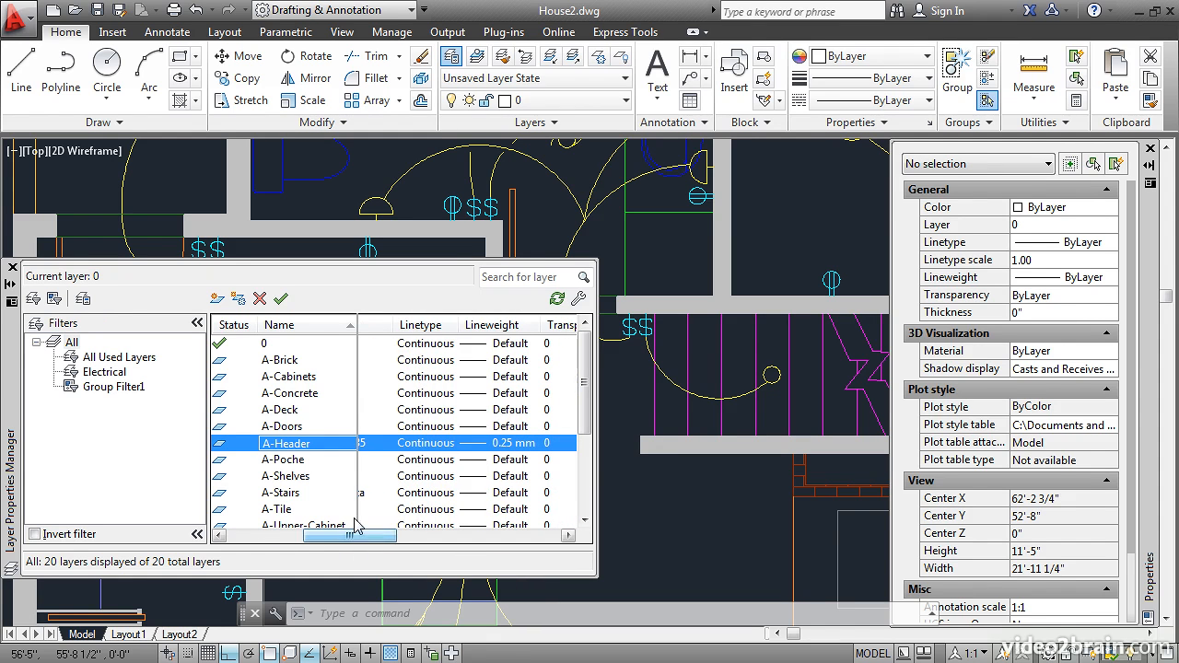
click(419, 444)
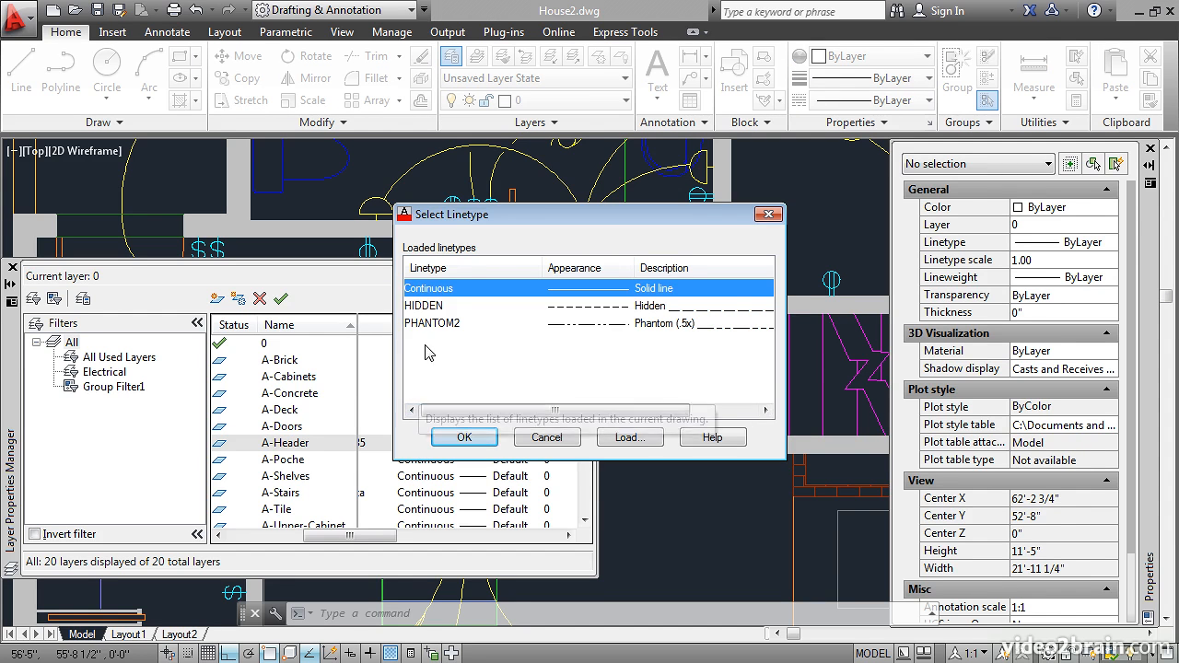
click(426, 306)
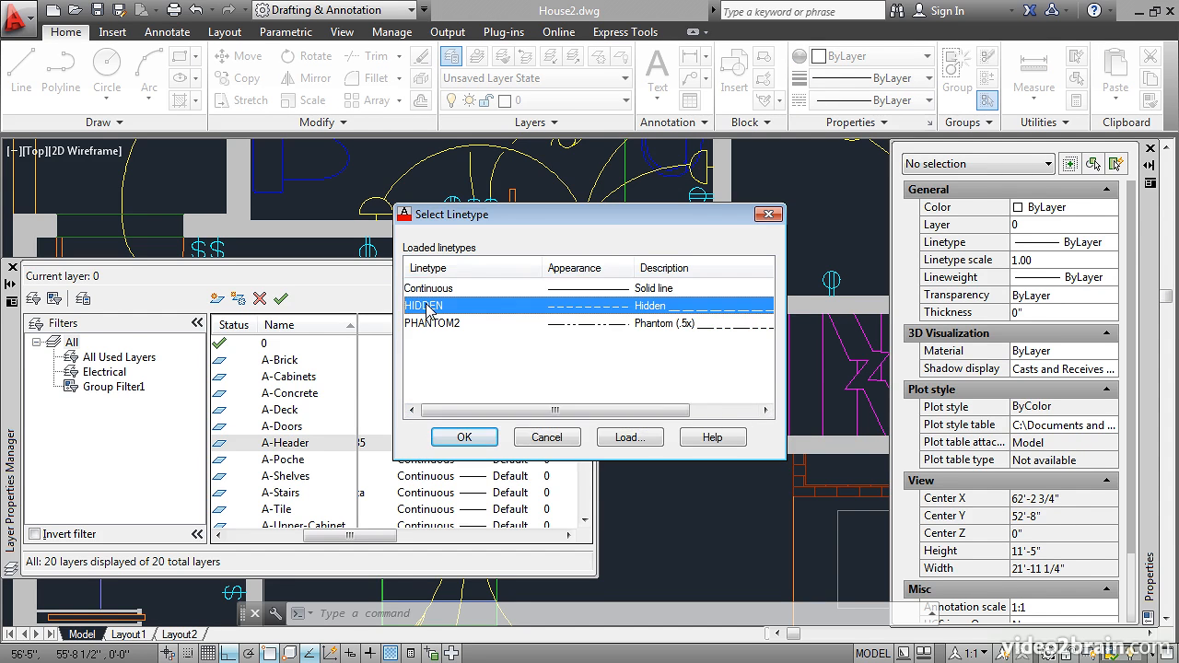
click(460, 438)
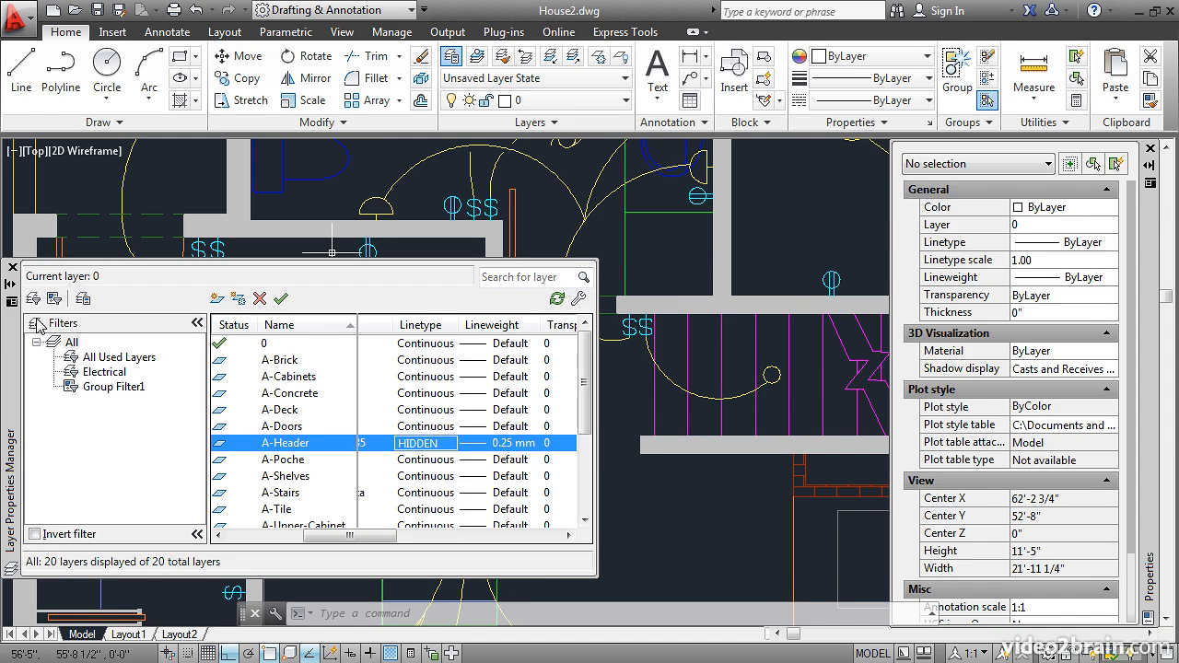
click(13, 269)
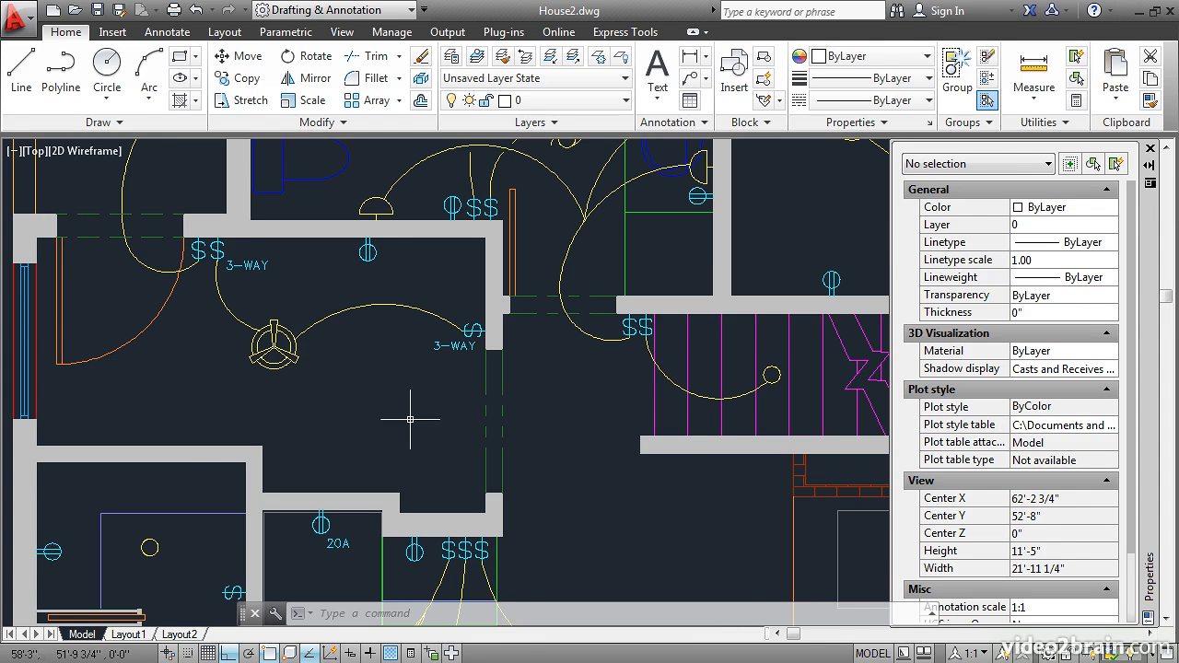
Examine the linetype property of the two vertical header lines at the door opening on the right end of the stairs
scroll(447, 431, down, 2)
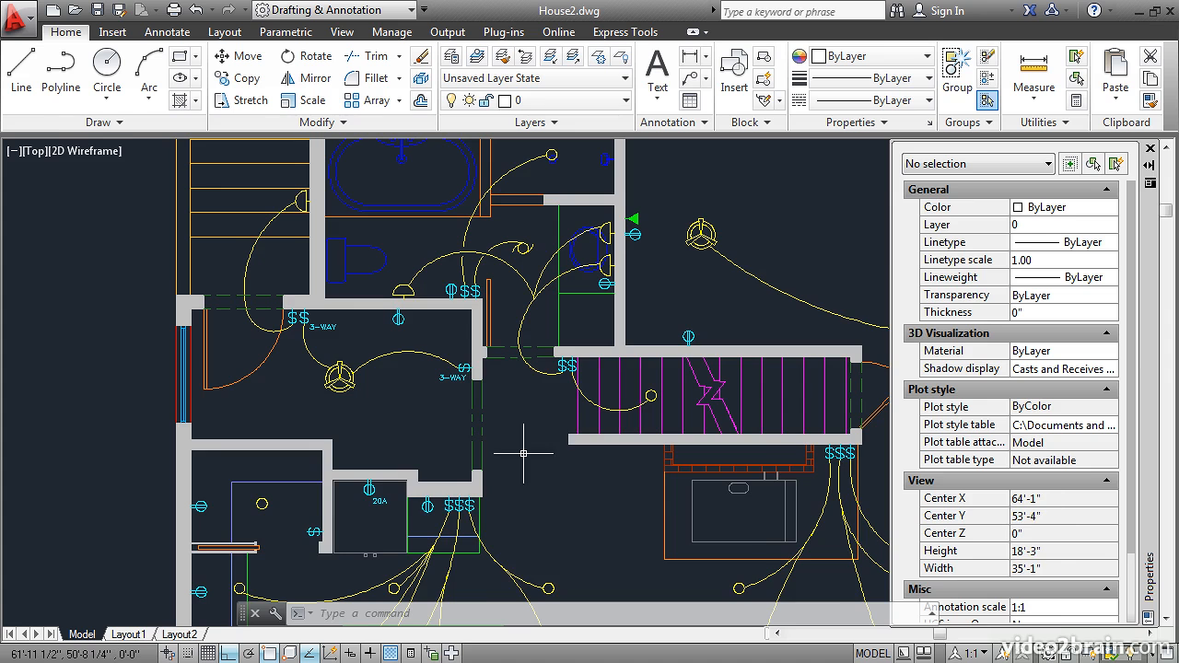
mouse_move(522, 453)
middle_down()
mouse_move(429, 436)
mouse_move(390, 410)
middle_up()
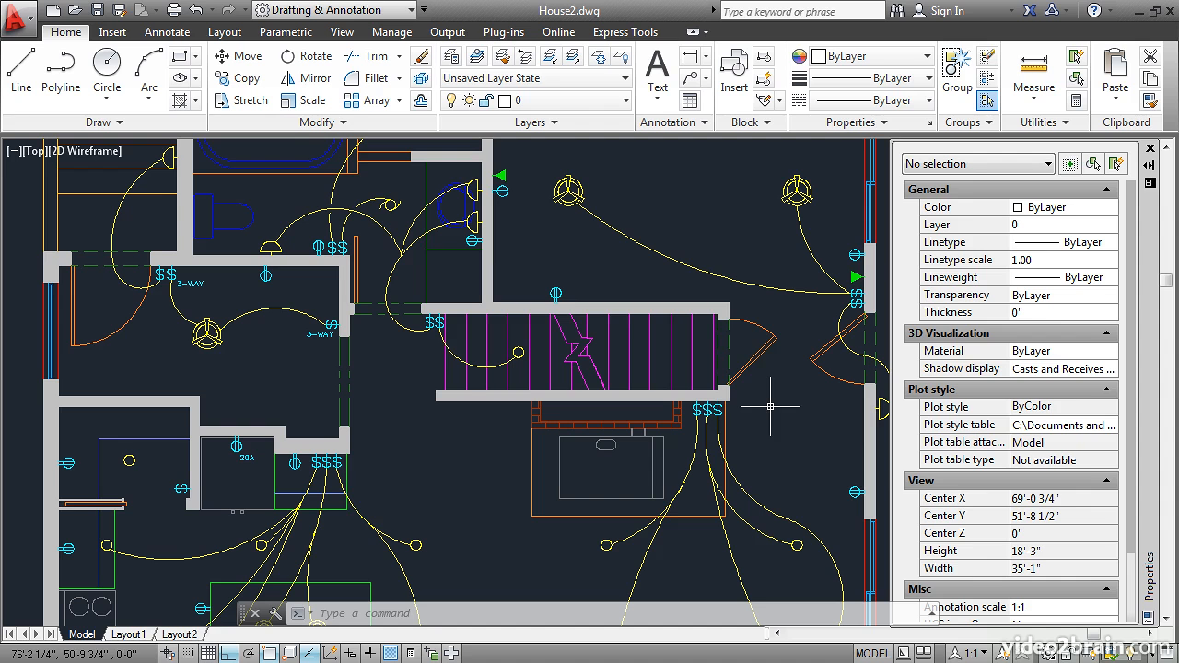
click(727, 340)
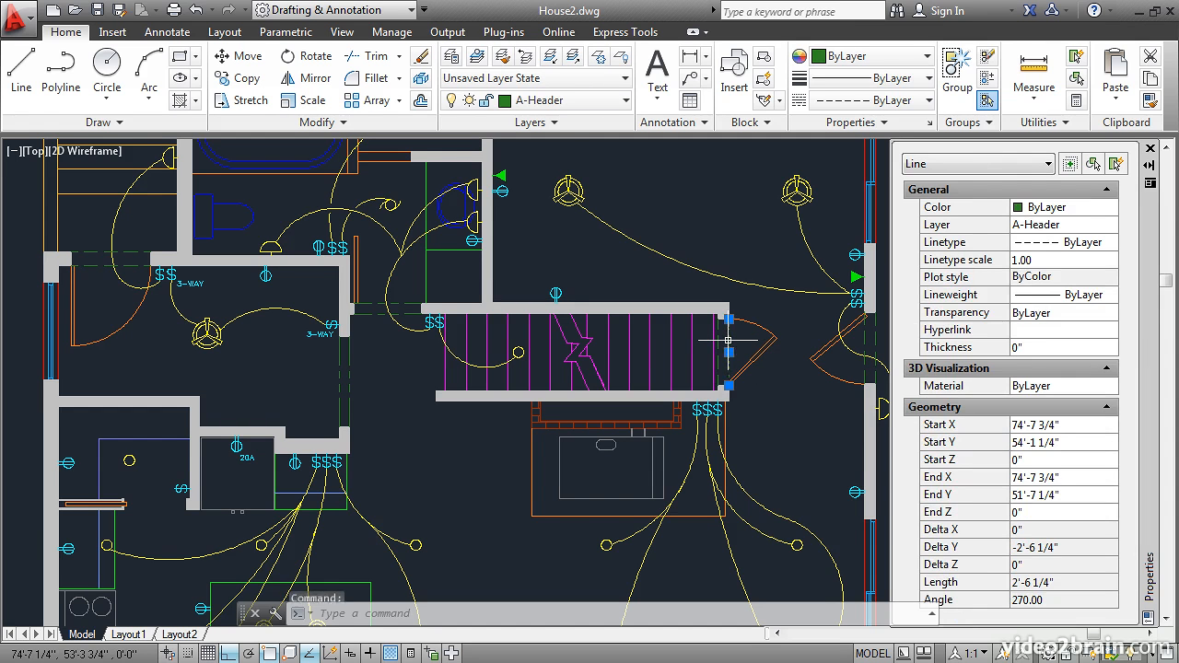
click(719, 343)
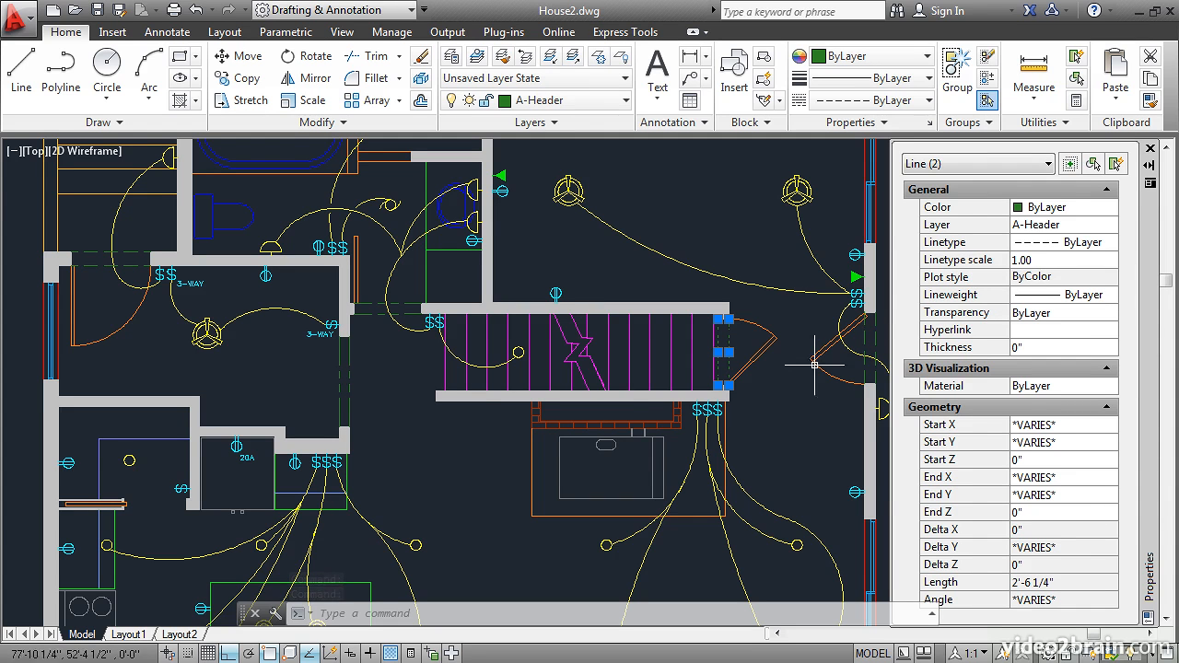
key(Escape)
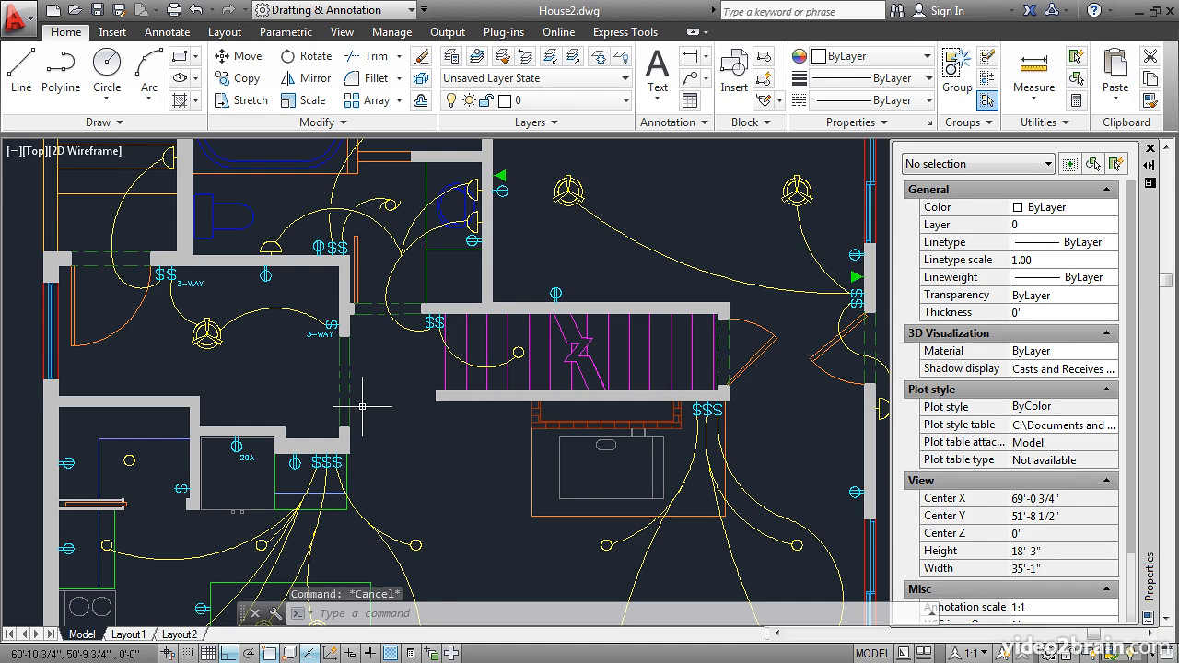
Set the linetype of the header lines at the ceiling-fan room's wall opening and the doorway beside the stairs to ByLayer
click(348, 380)
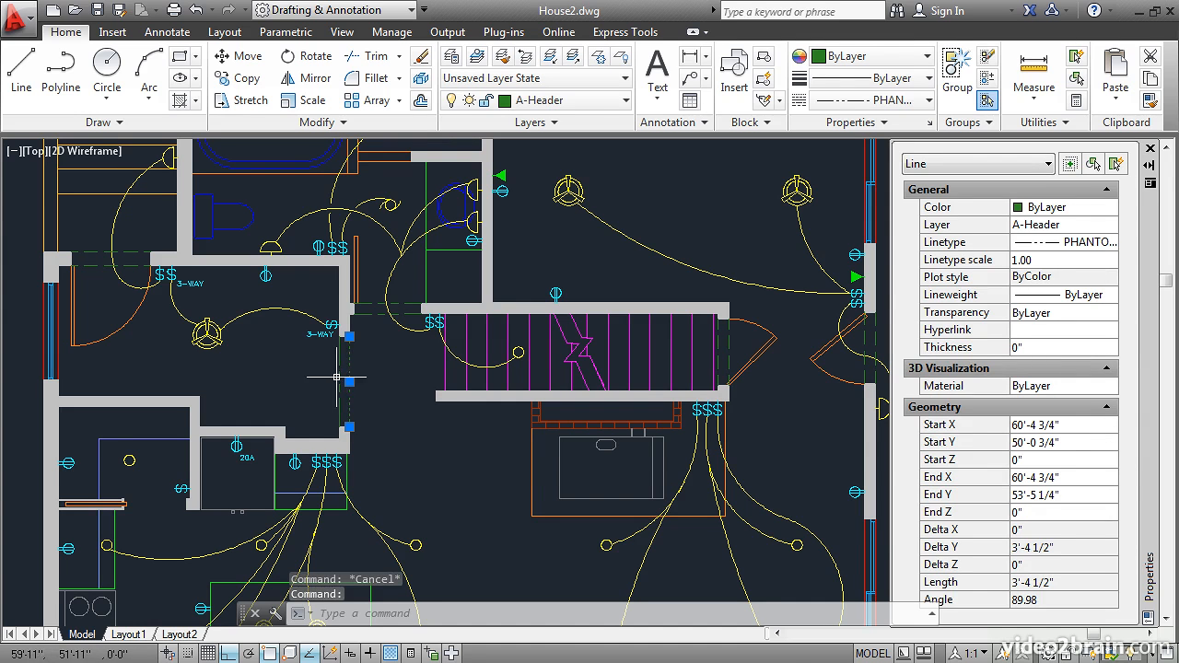
click(338, 380)
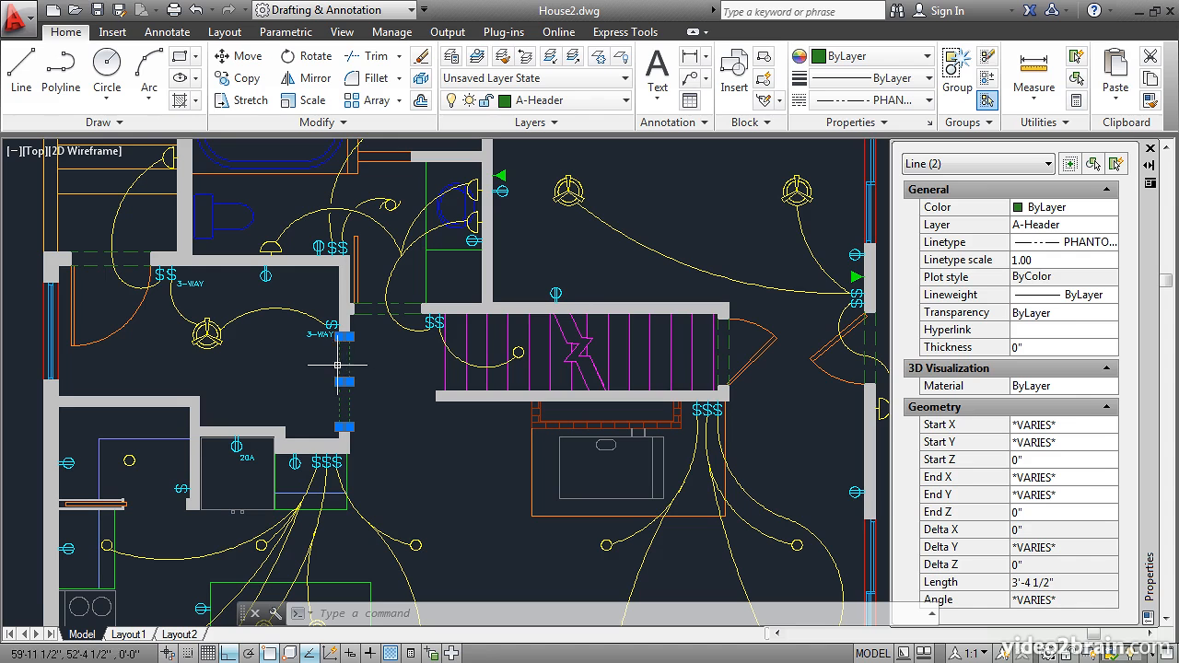
click(385, 326)
click(353, 293)
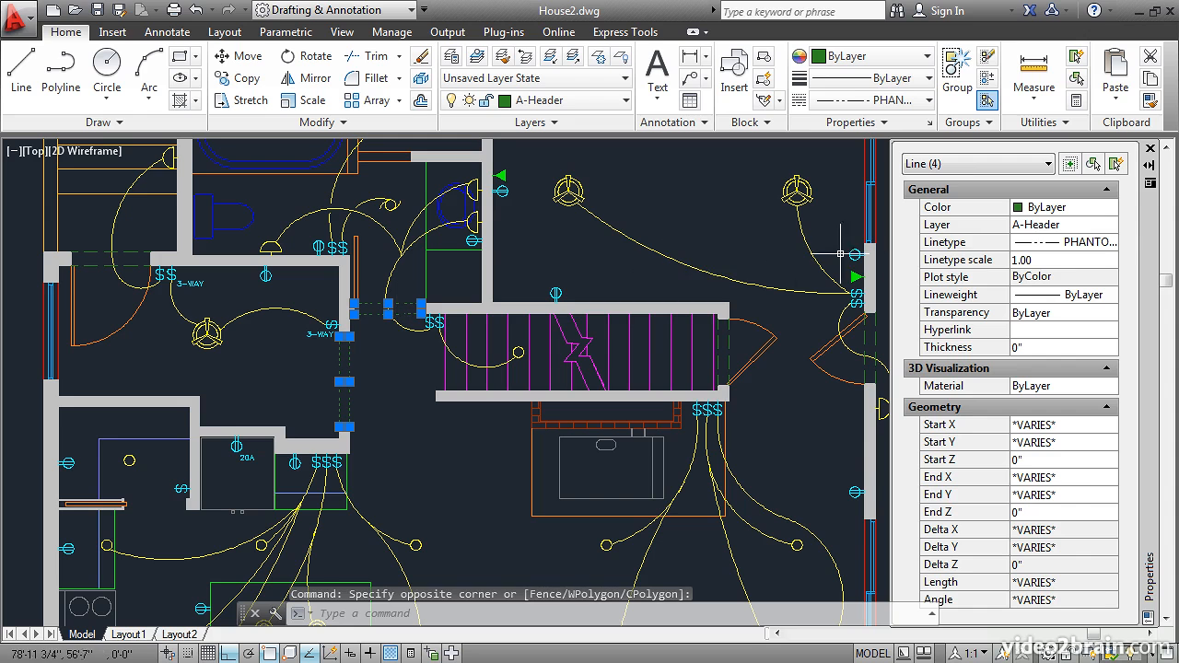
click(1089, 243)
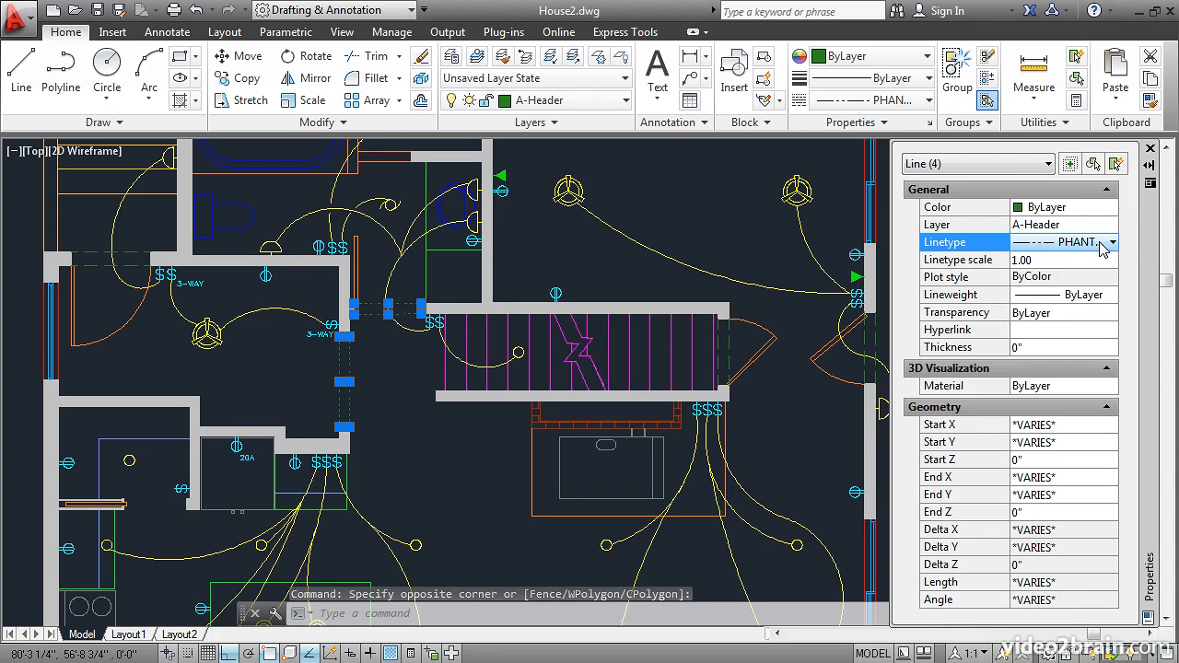
click(1106, 244)
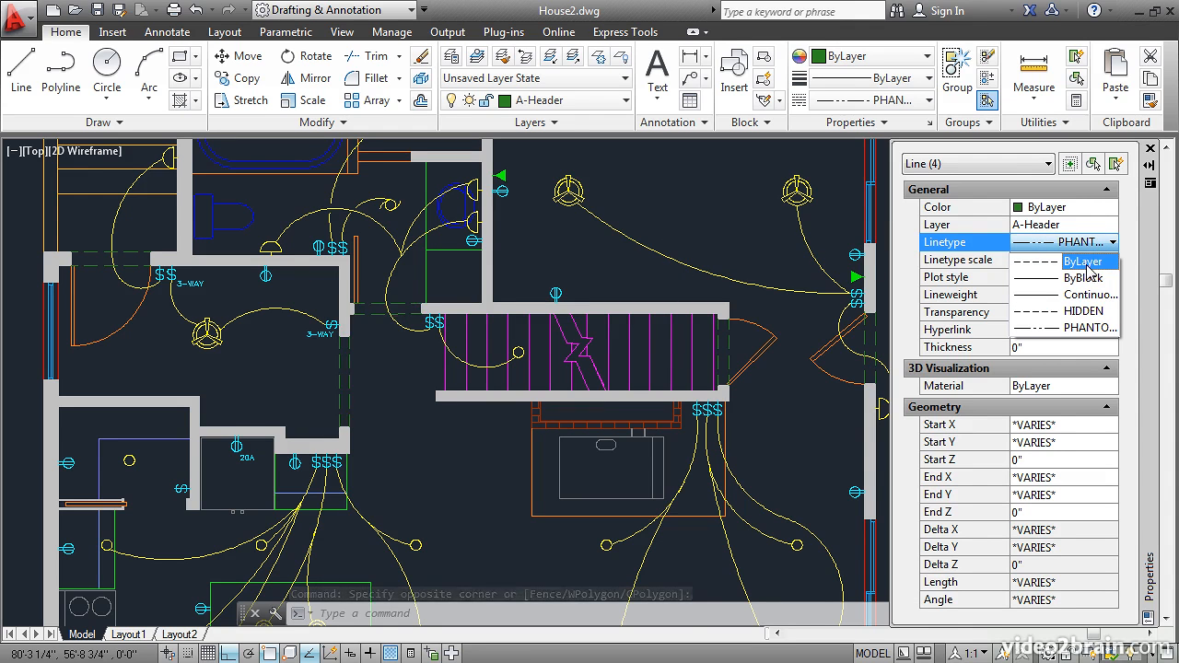
click(1088, 263)
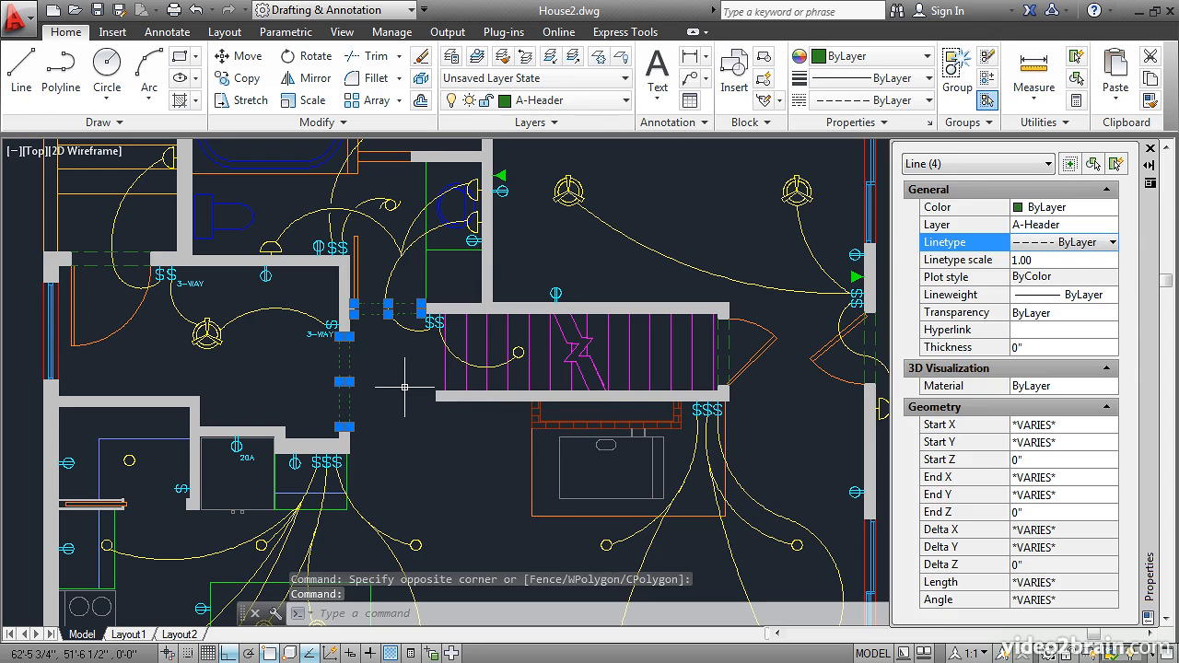
key(Escape)
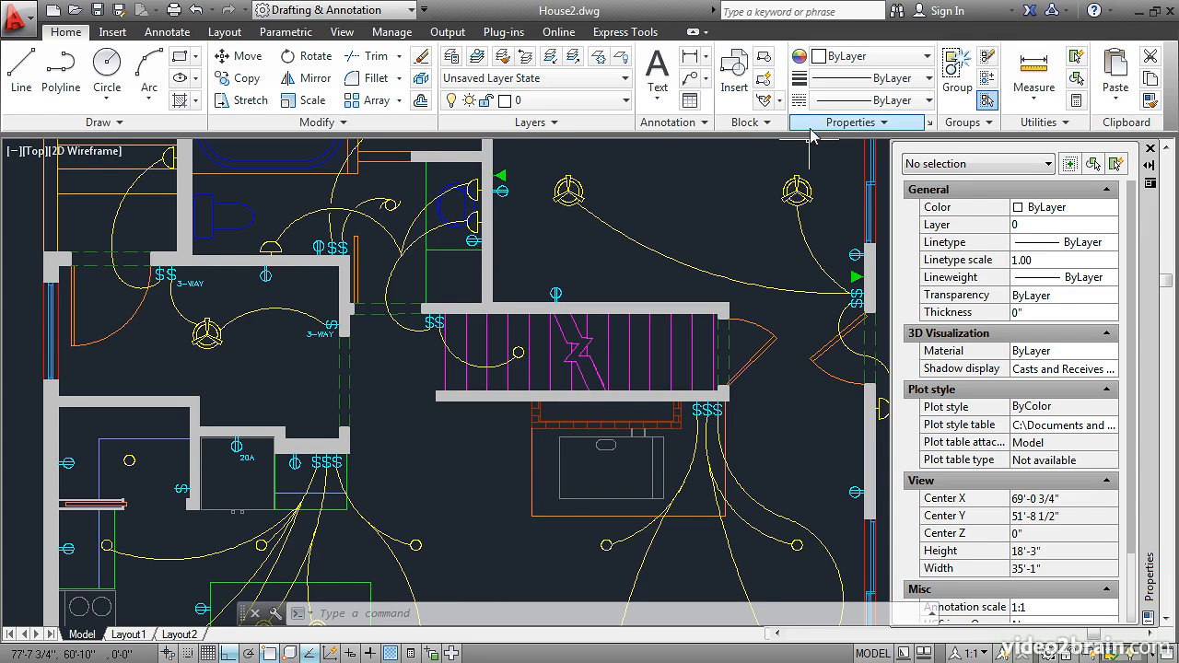
Set the current object color to Red and make A-Header the current layer
middle_drag(706, 205, 400, 329)
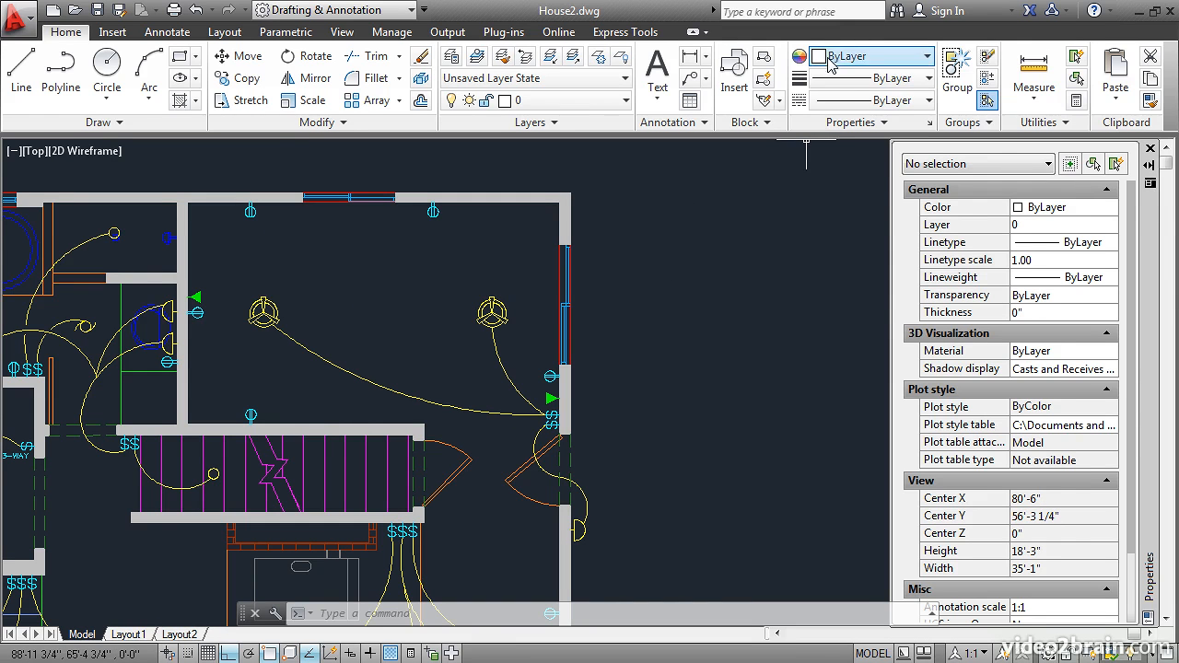
click(857, 57)
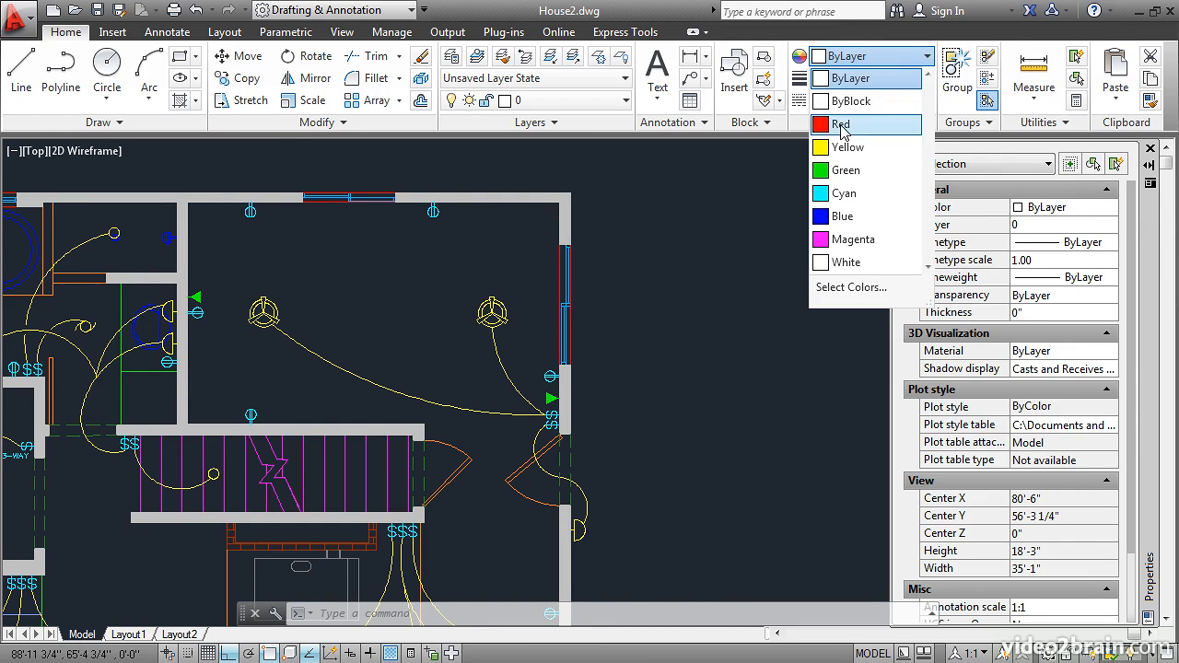
click(841, 125)
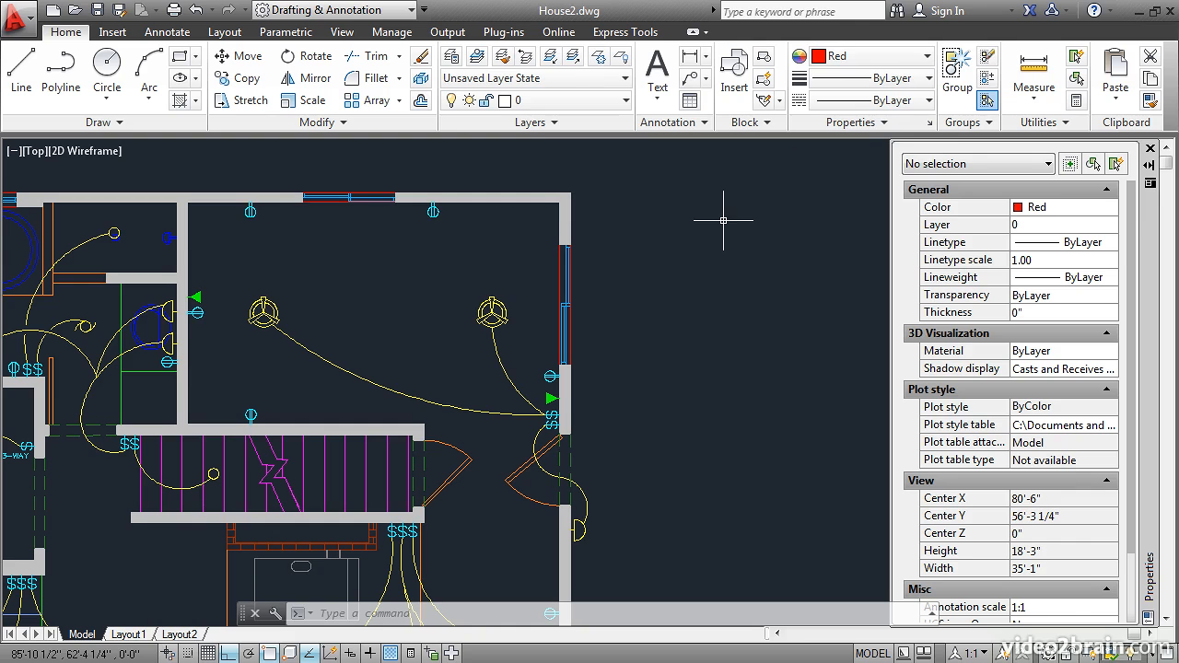
click(577, 101)
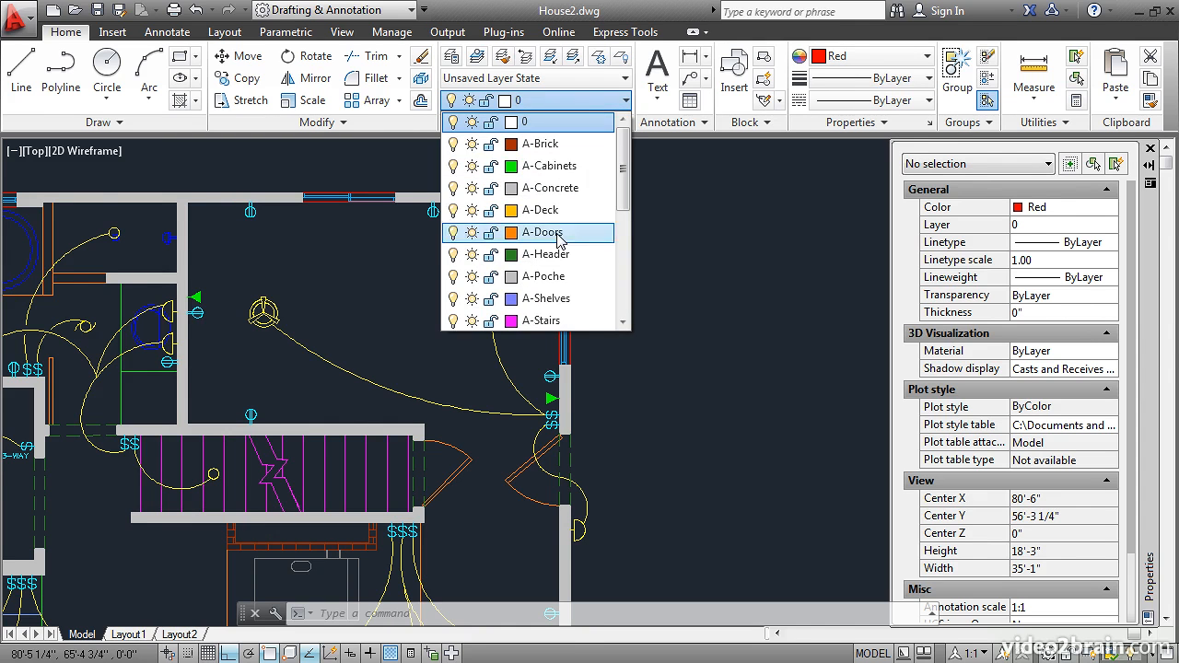
click(554, 263)
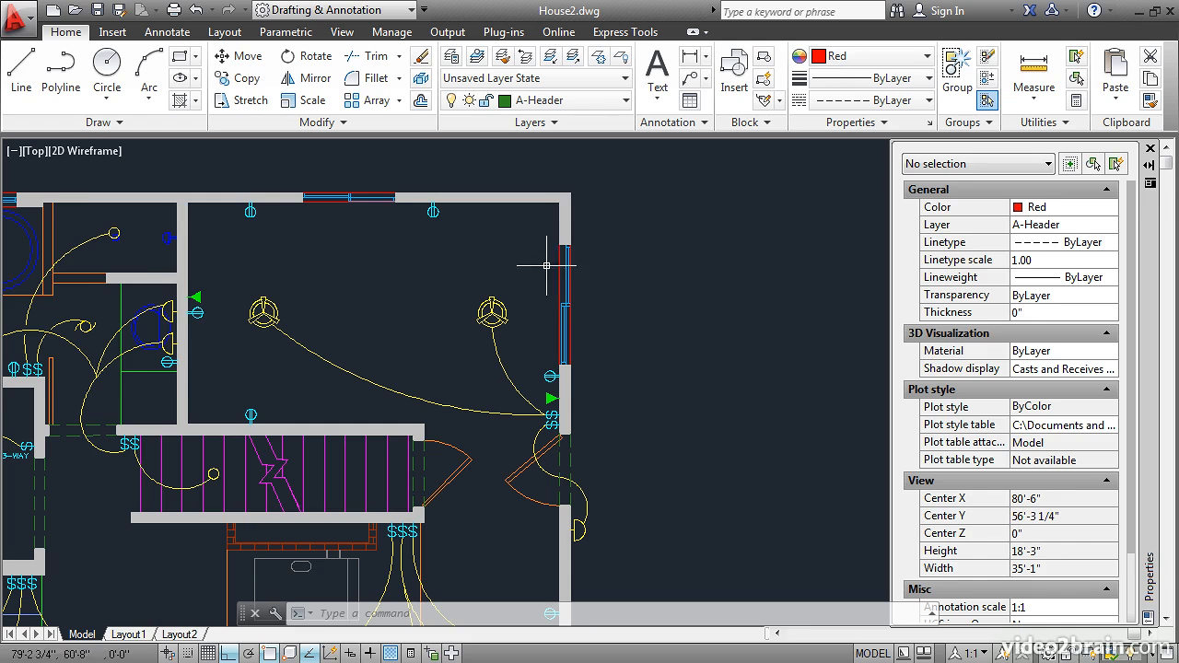
Draw a horizontal line about 7'-9" long in the empty area right of the house and check its properties
click(22, 72)
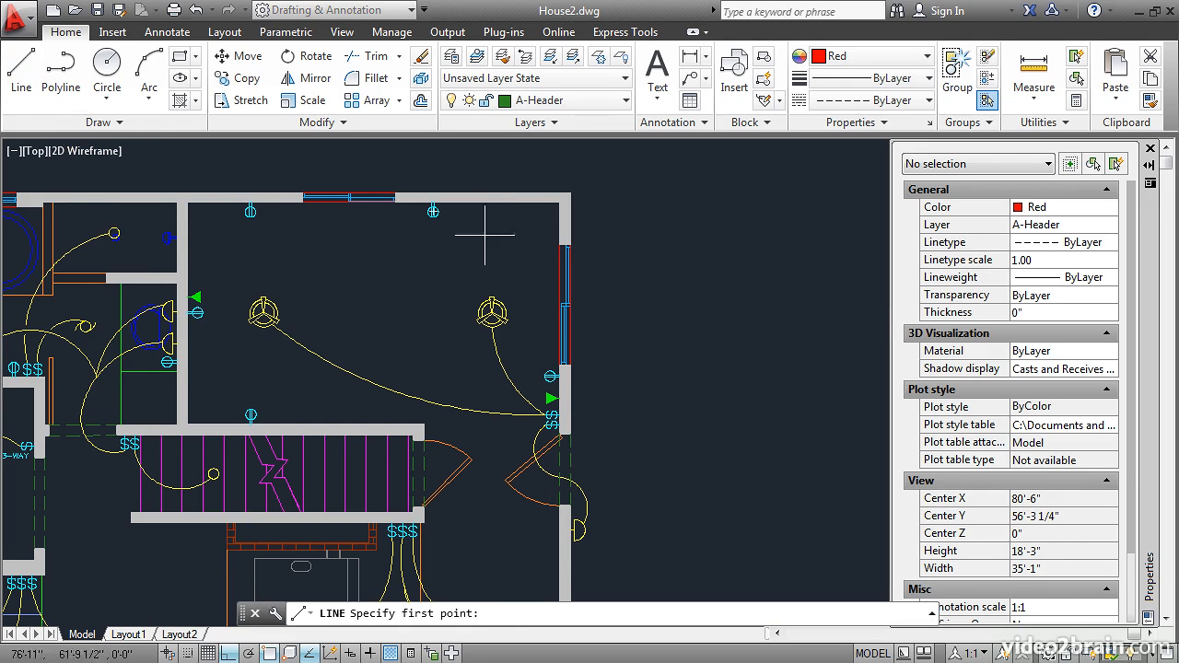
click(618, 267)
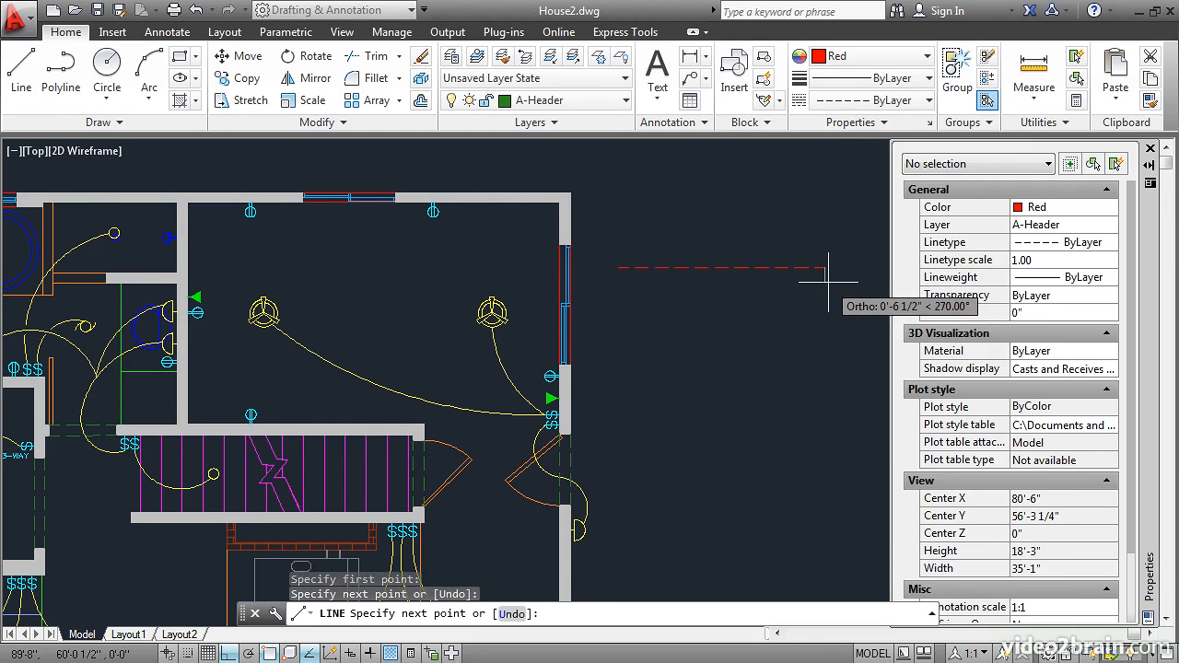
click(826, 282)
key(Return)
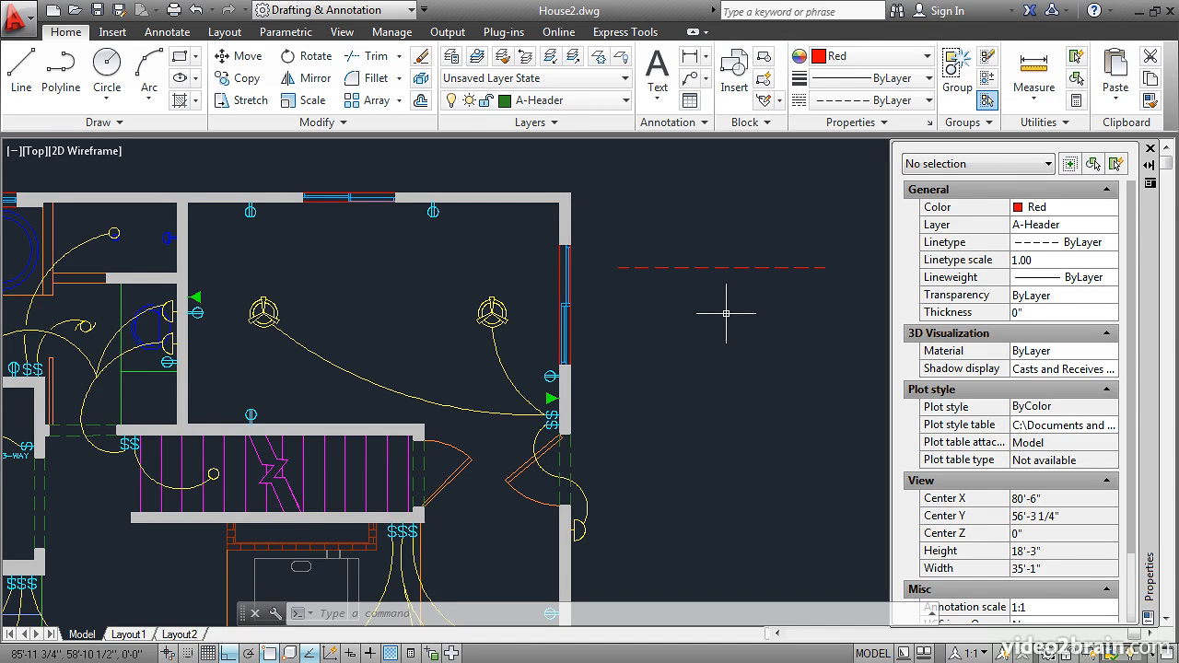
click(721, 268)
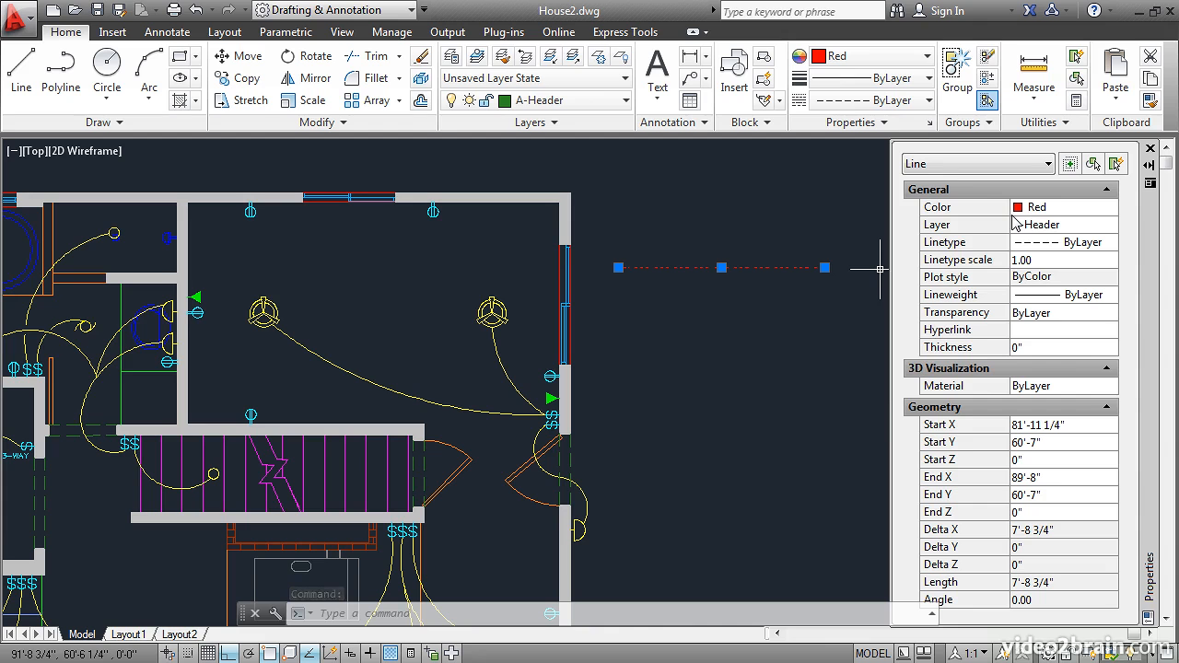
key(Escape)
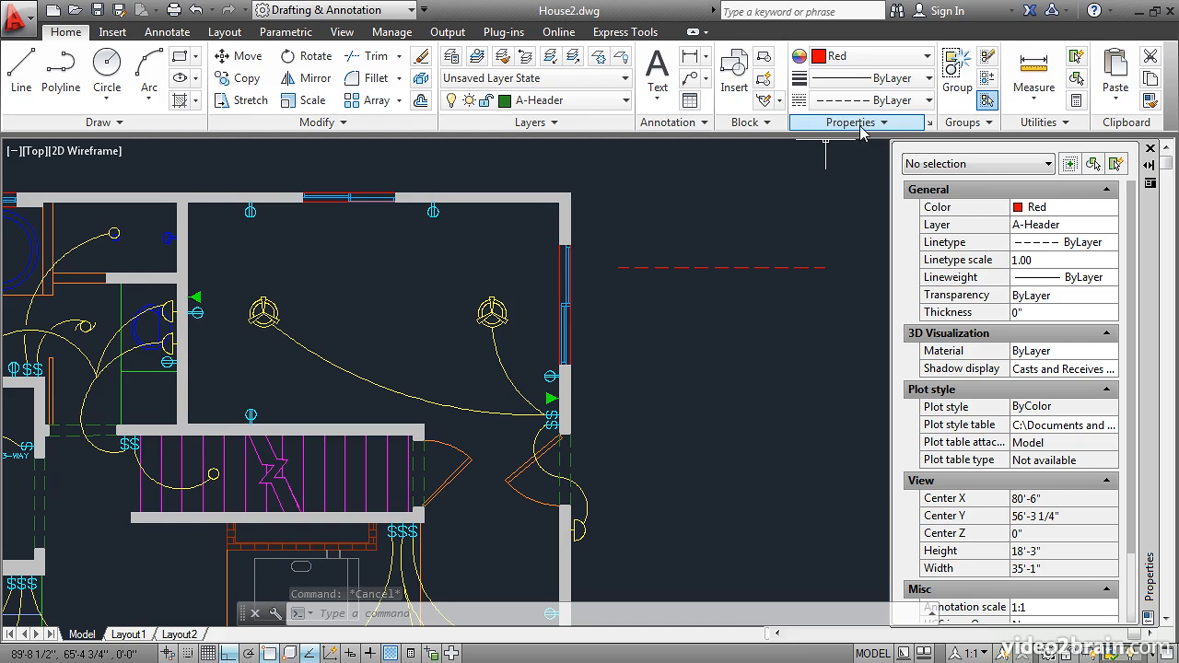
Reset the current object color to ByLayer and draw a second horizontal line, about 6'-3 1/2" long, just above the red one
click(921, 60)
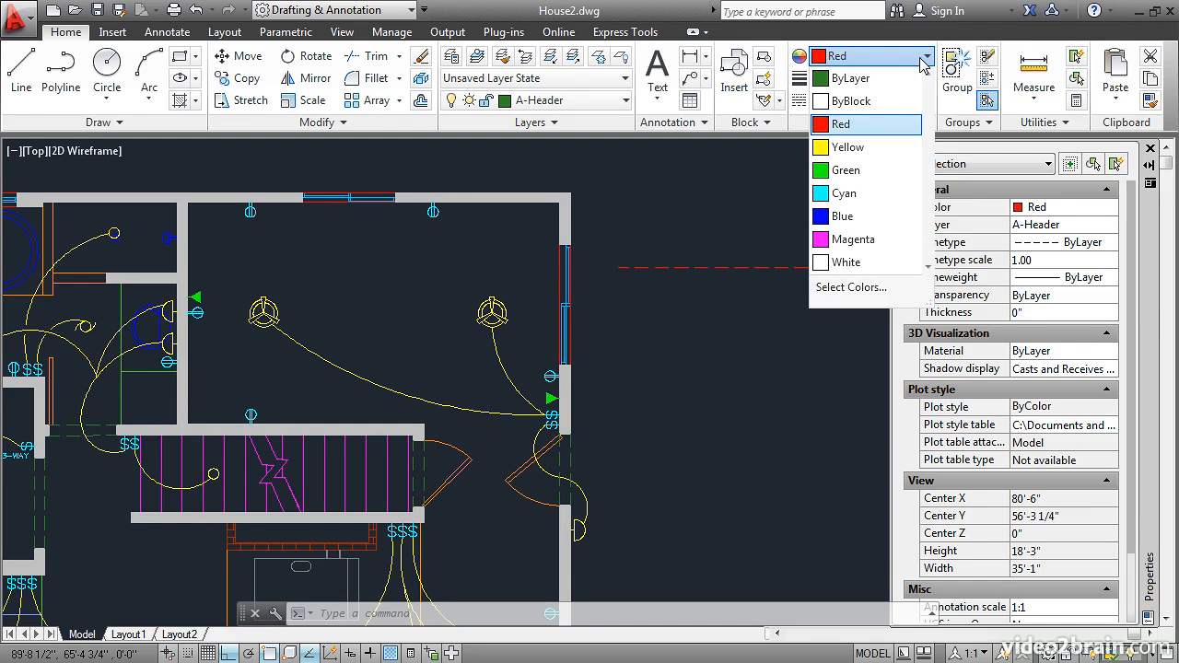
click(856, 79)
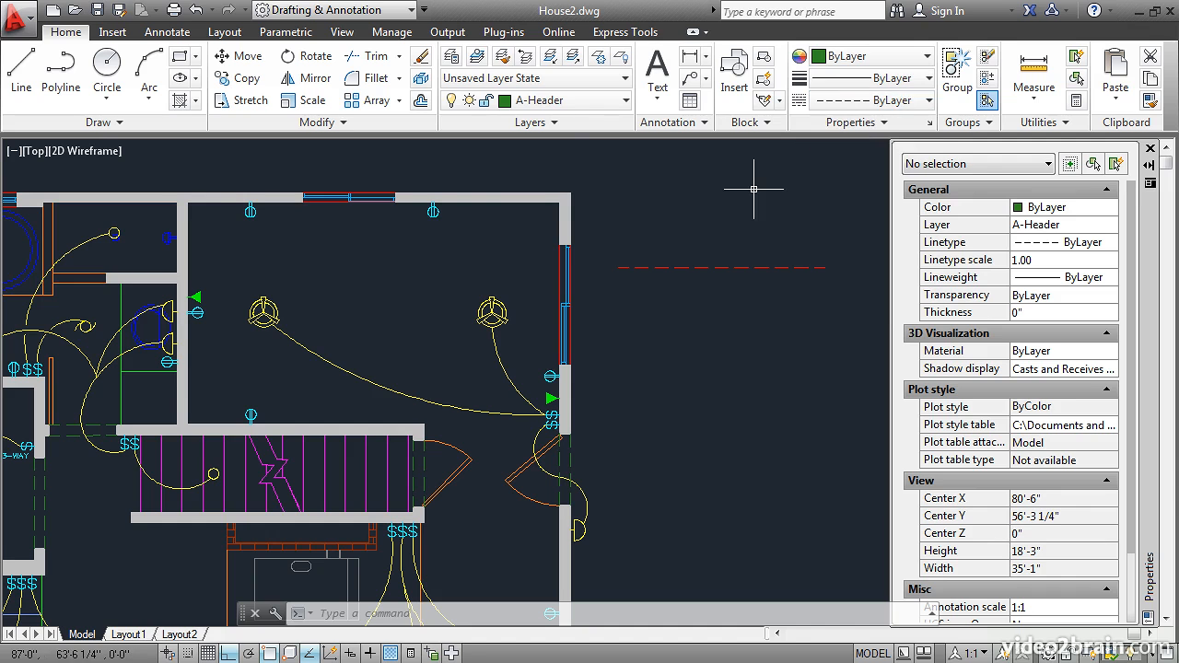
click(21, 69)
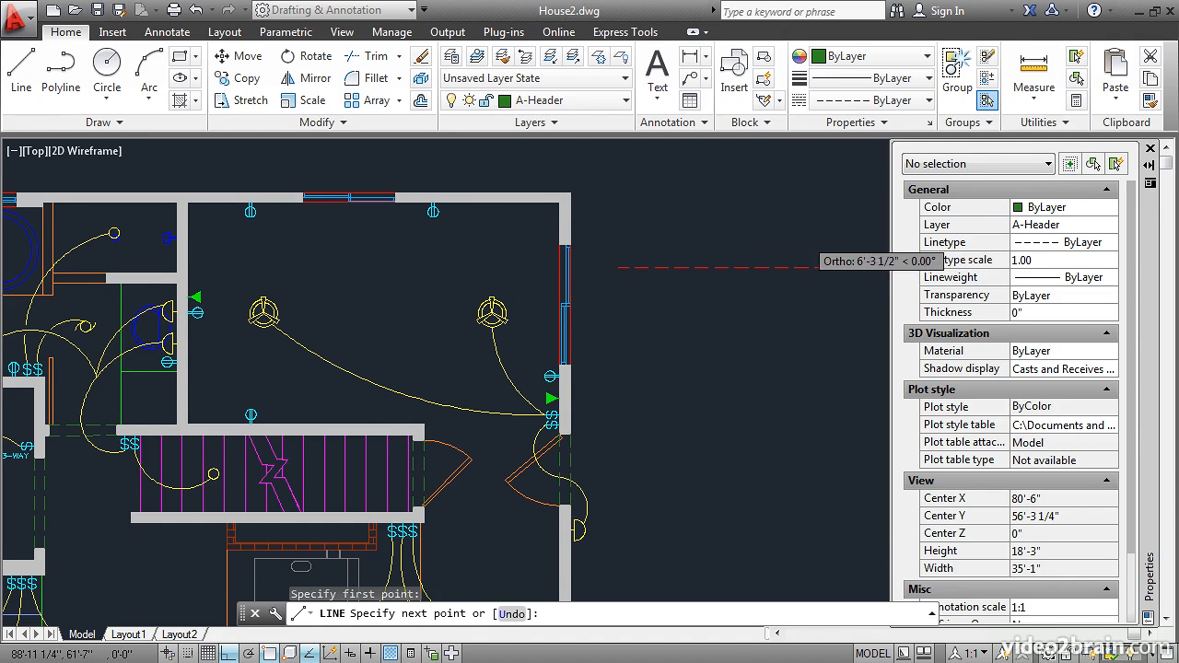
click(805, 242)
key(Return)
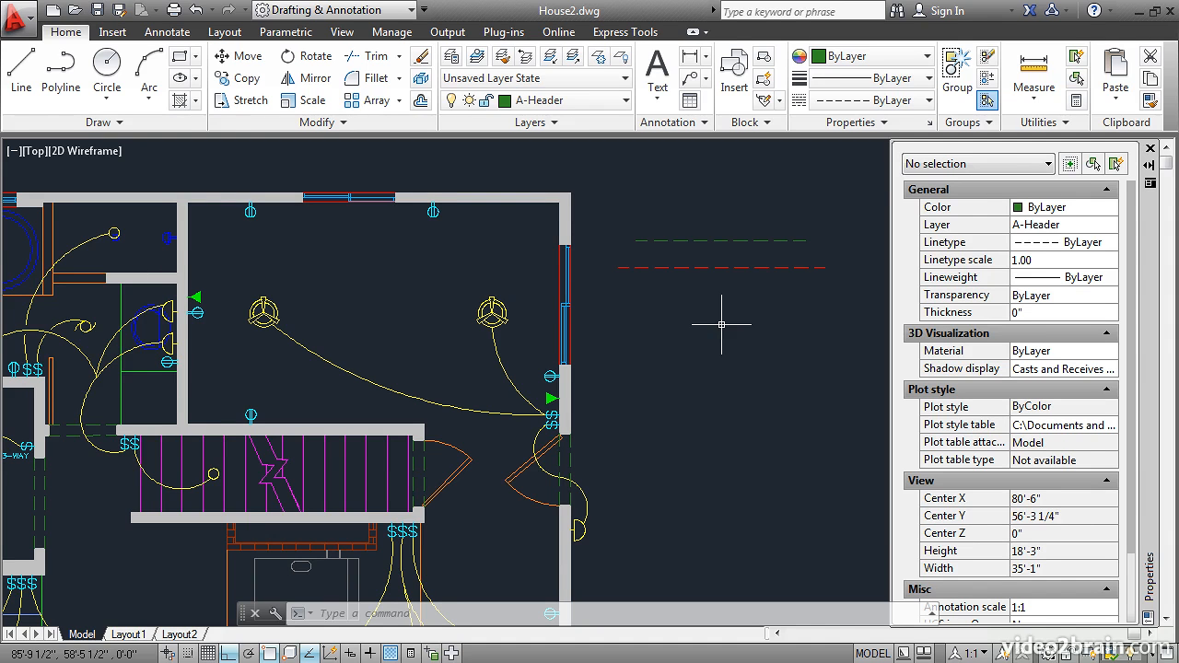
Change the color of both horizontal lines outside the house to Cyan
click(721, 267)
click(722, 242)
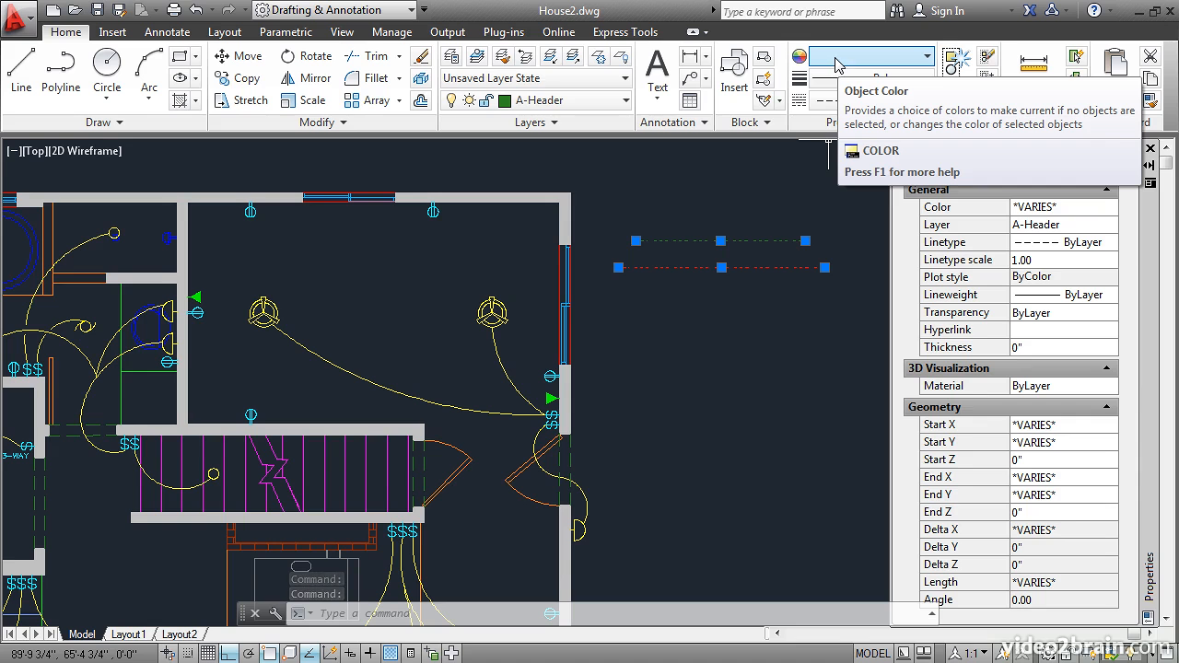
click(925, 58)
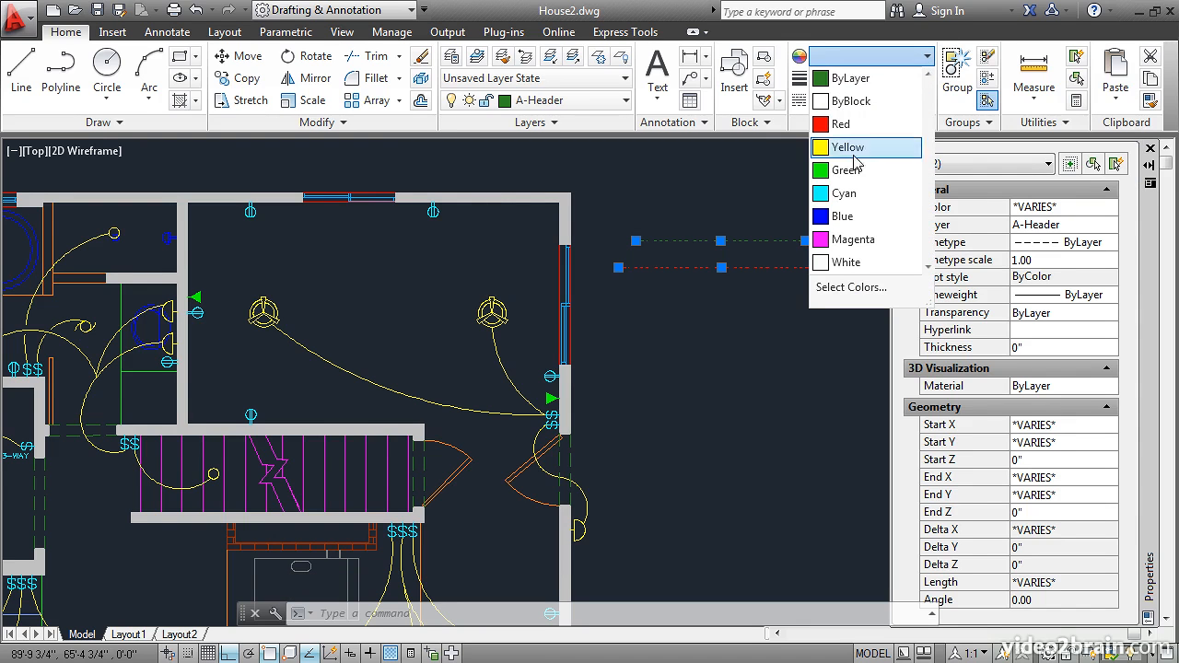
click(844, 197)
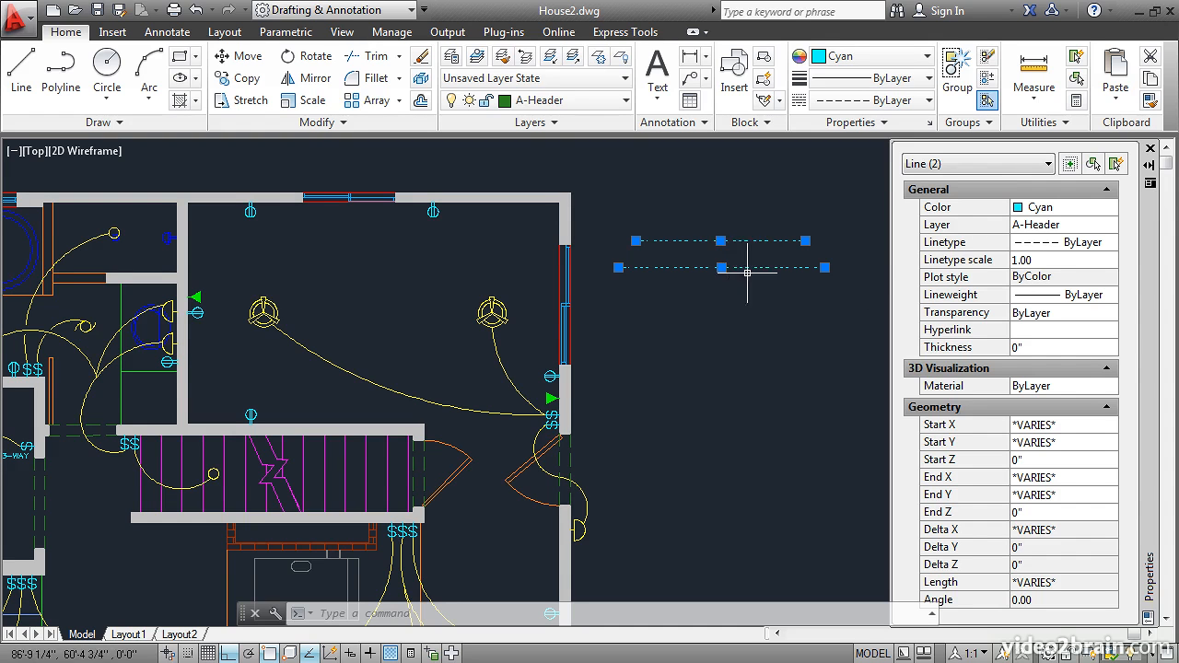
key(Escape)
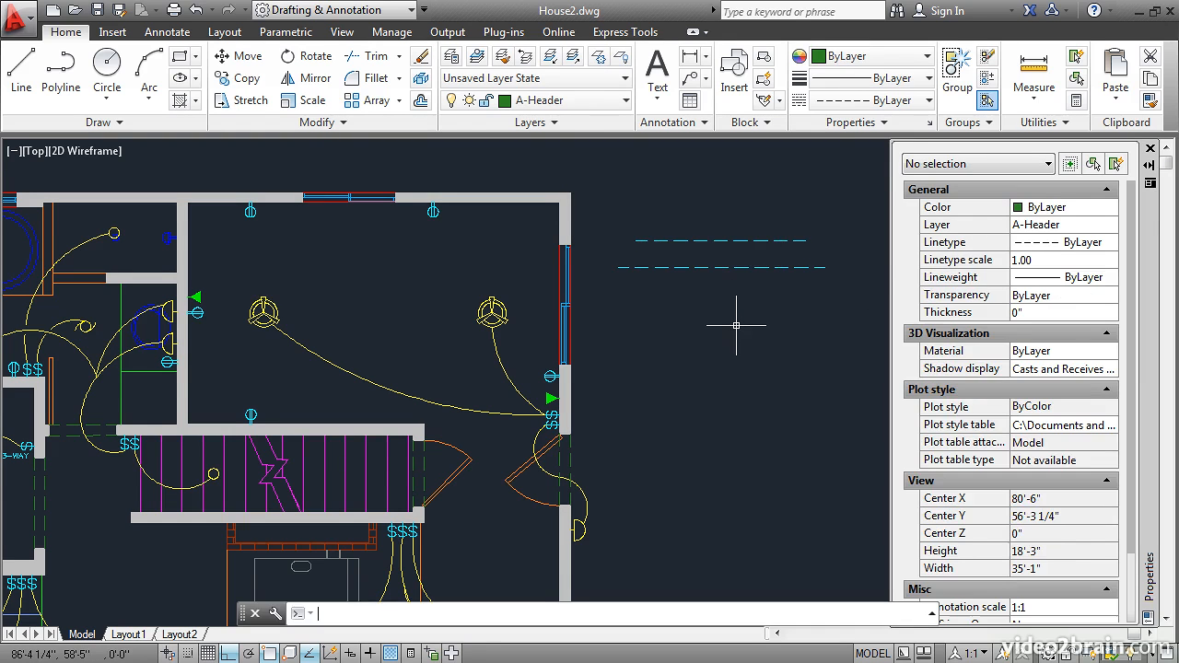